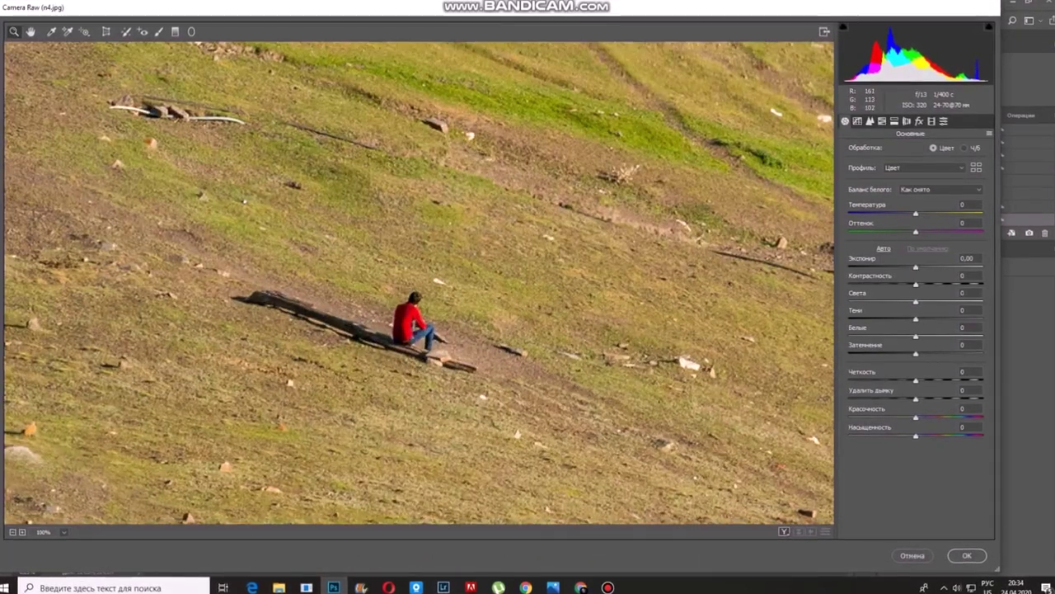
Step: Check the seated person in red up close, return to the whole village photo and apply the Camera Raw filter
{"action": "left_click", "coordinate": [435, 332]}
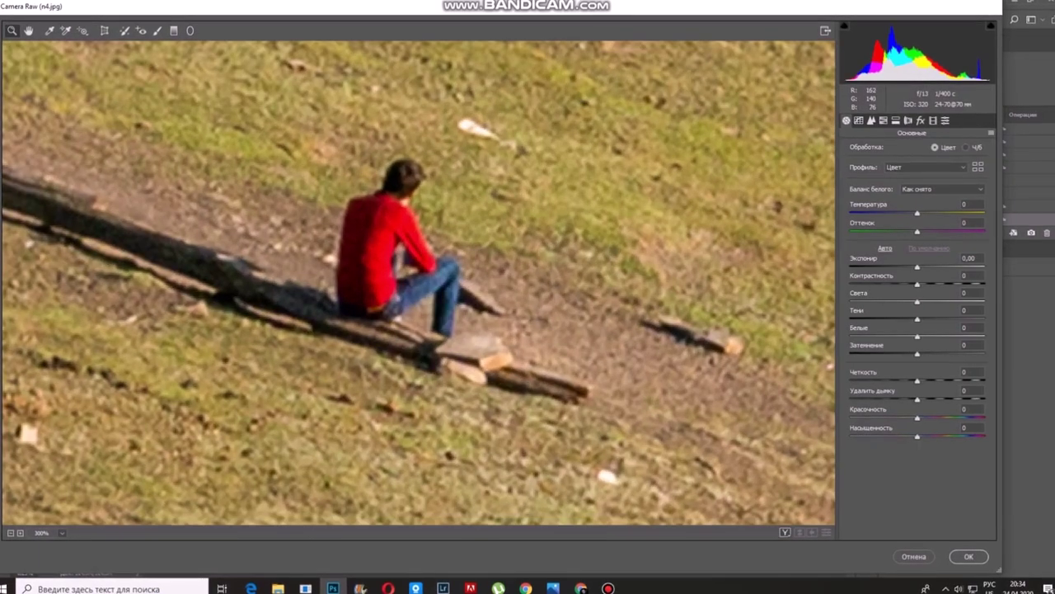
{"action": "right_click", "coordinate": [467, 40]}
{"action": "left_click", "coordinate": [519, 206]}
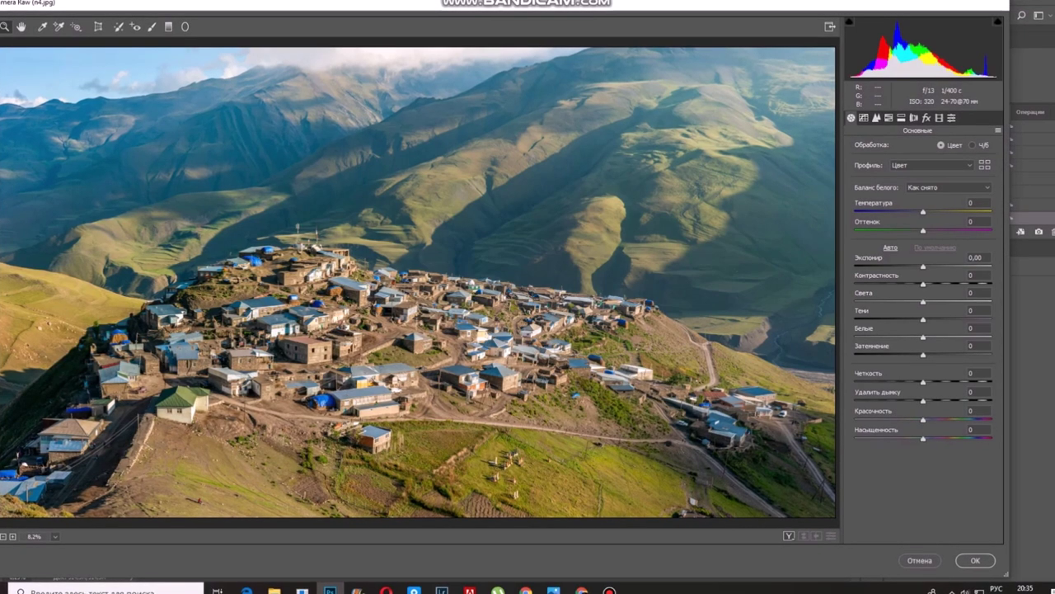
{"action": "left_click", "coordinate": [975, 560]}
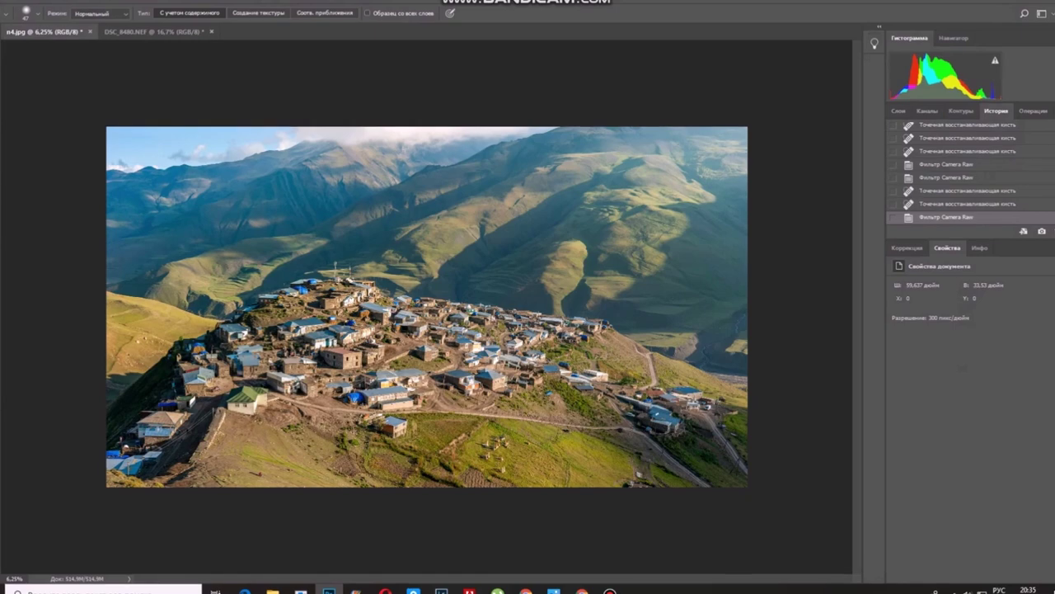
Step: Examine the shadowed mountain slope and the grassy ridge behind the village at 100%, then show the whole photo again
{"action": "key", "text": "ctrl+plus"}
{"action": "key", "text": "ctrl+plus"}
{"action": "key", "text": "ctrl+plus"}
{"action": "key", "text": "ctrl+plus"}
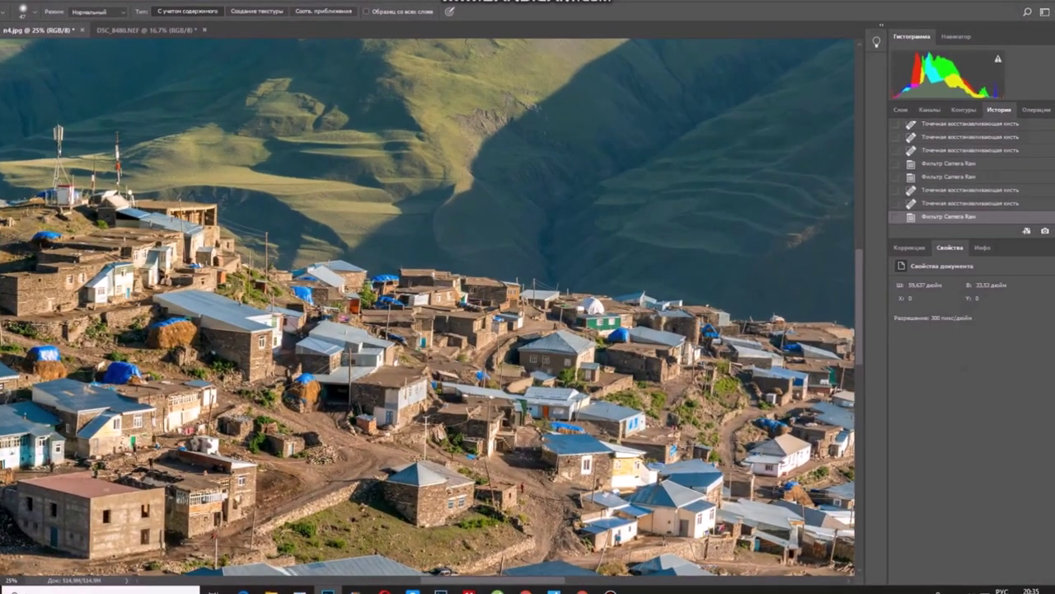
{"action": "key", "text": "space"}
{"action": "left_click_drag", "start_coordinate": [330, 148], "coordinate": [649, 543]}
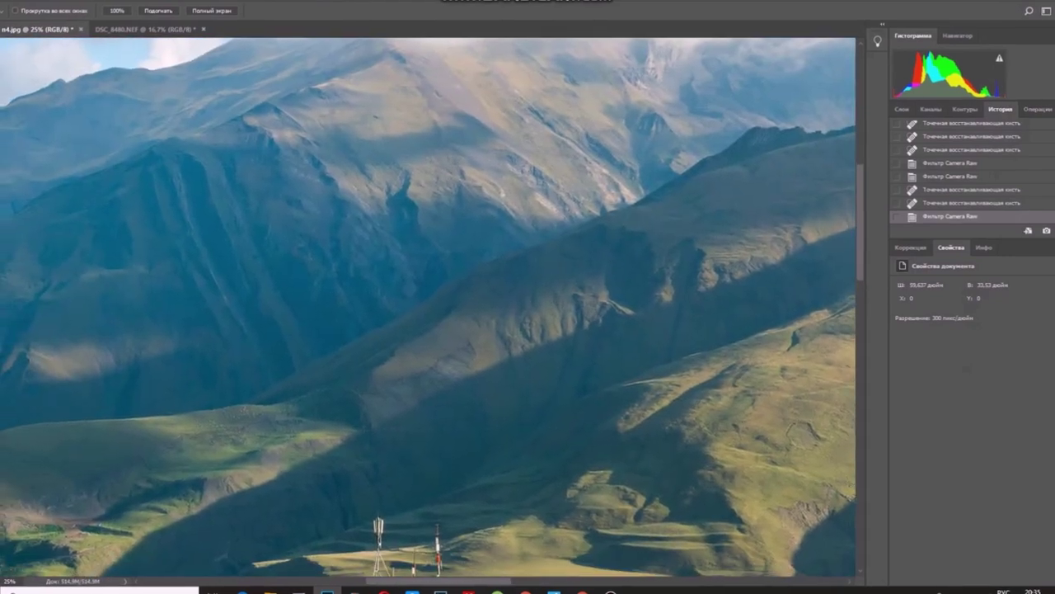
{"action": "key", "text": "ctrl+plus"}
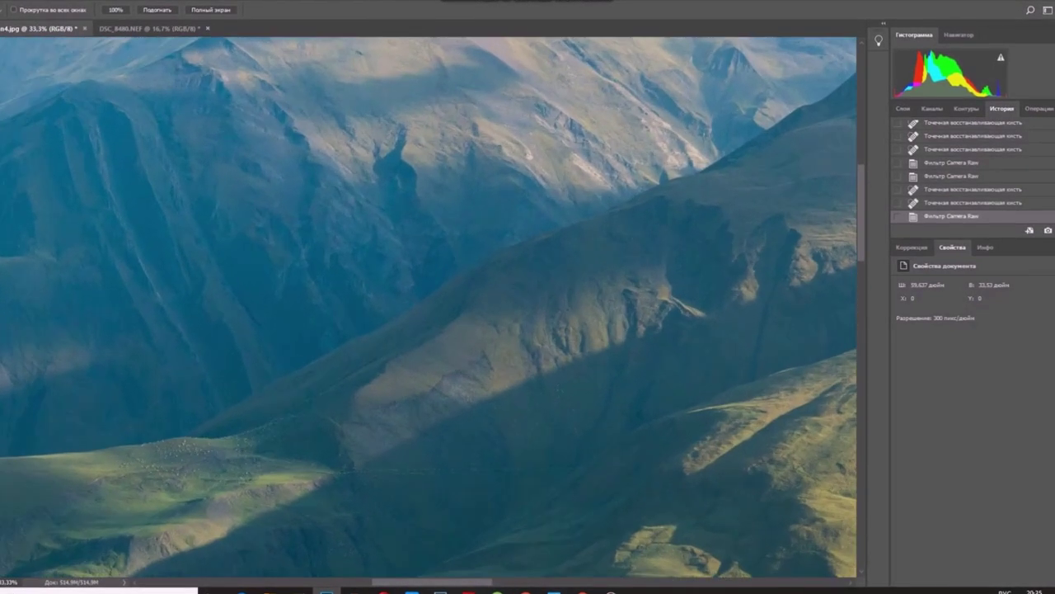
{"action": "key", "text": "ctrl+plus"}
{"action": "scroll", "coordinate": [429, 306], "scroll_direction": "down", "scroll_amount": 5}
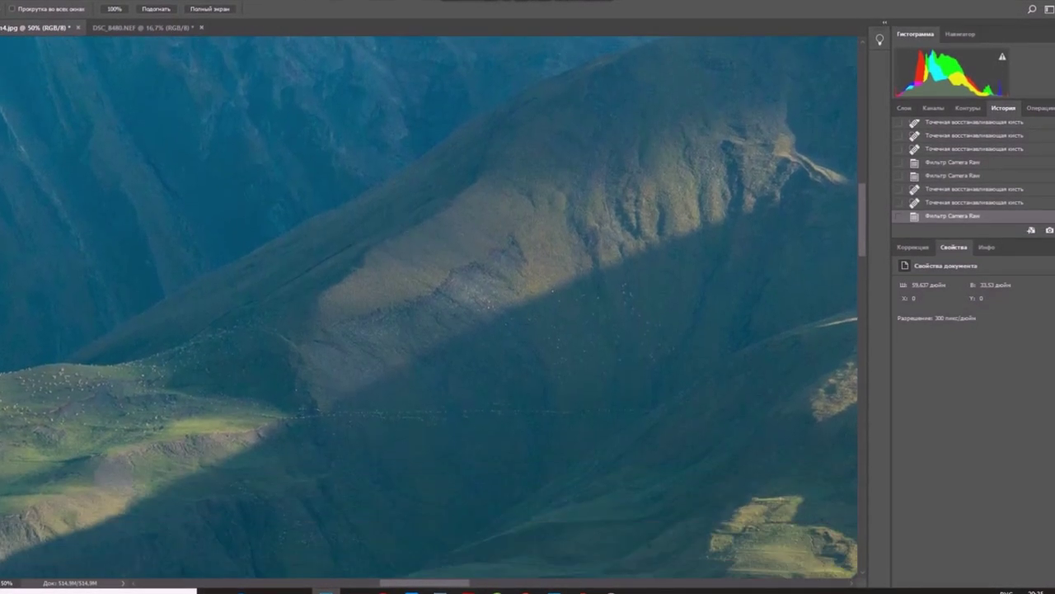
{"action": "left_click_drag", "start_coordinate": [332, 590], "coordinate": [496, 576]}
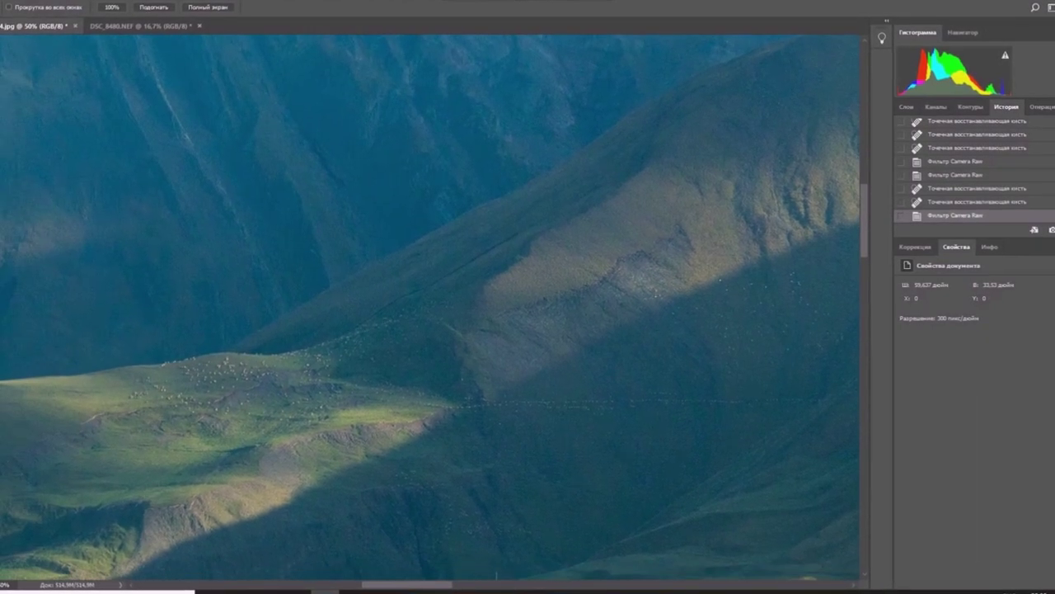
{"action": "key", "text": "ctrl+plus"}
{"action": "key", "text": "ctrl+plus"}
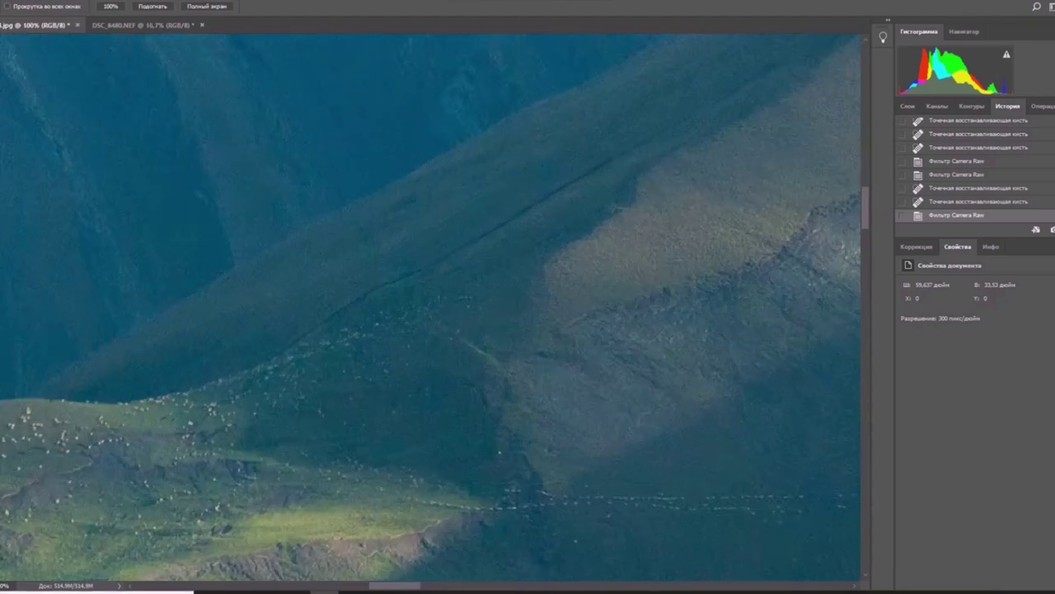
{"action": "left_click_drag", "start_coordinate": [496, 569], "coordinate": [709, 376]}
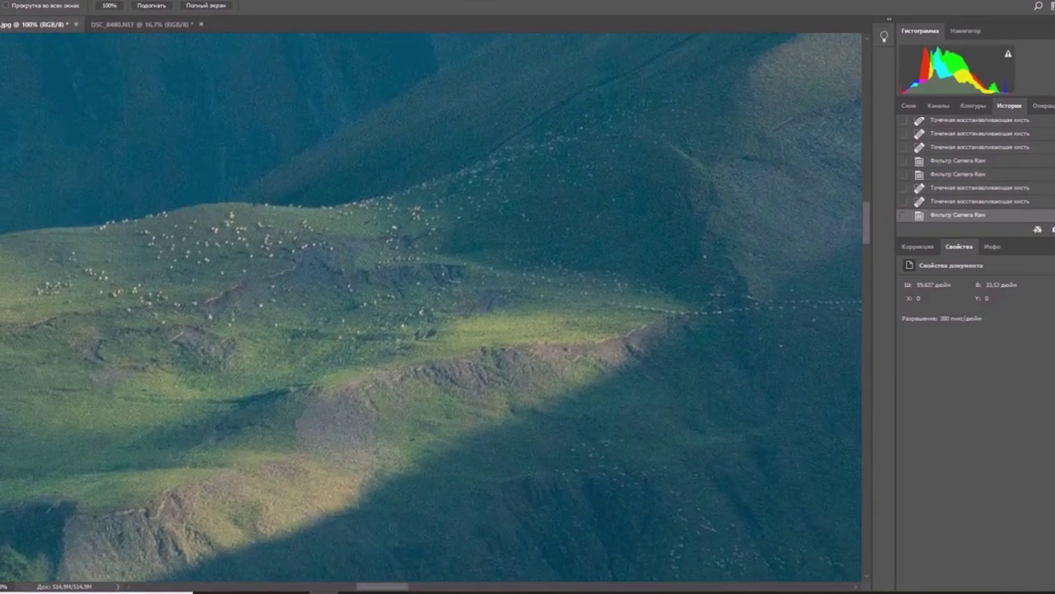
{"action": "right_click", "coordinate": [472, 315]}
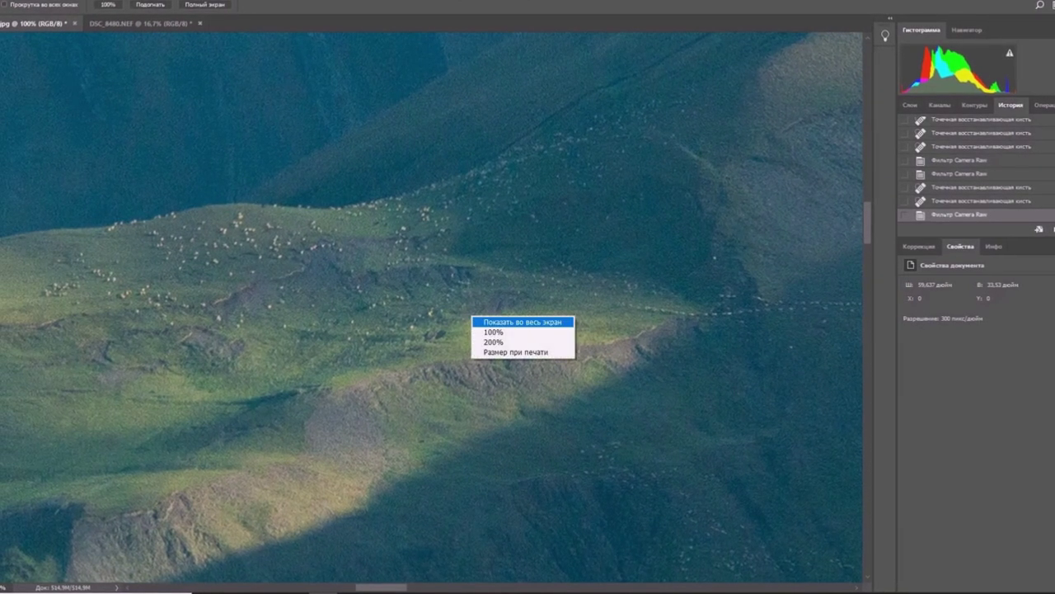
{"action": "left_click", "coordinate": [515, 321]}
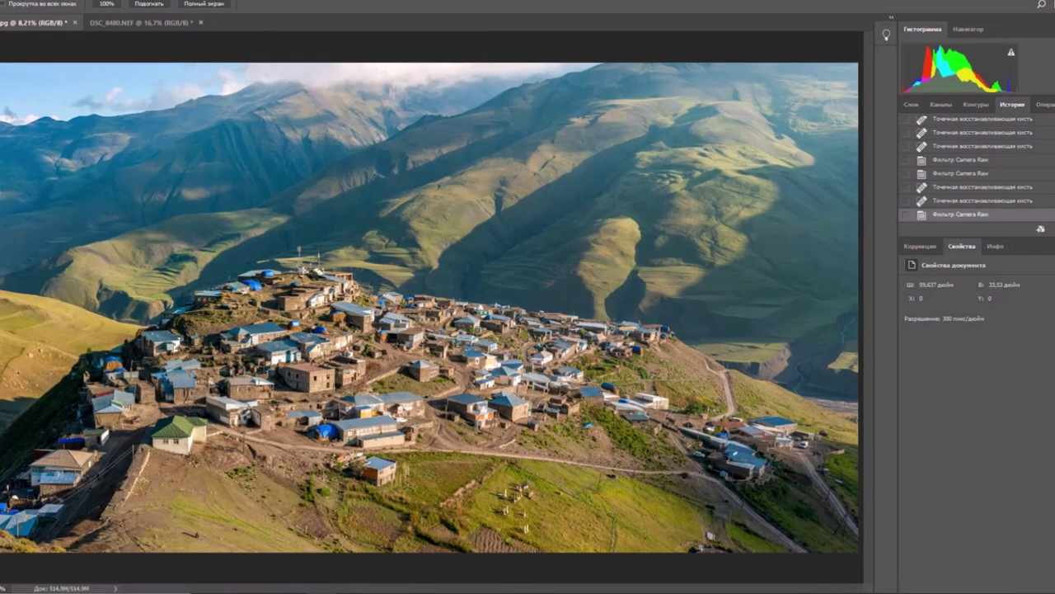
Step: Examine the people and the road beside the green-roofed house in the village photo at 100% magnification
{"action": "key", "text": "z"}
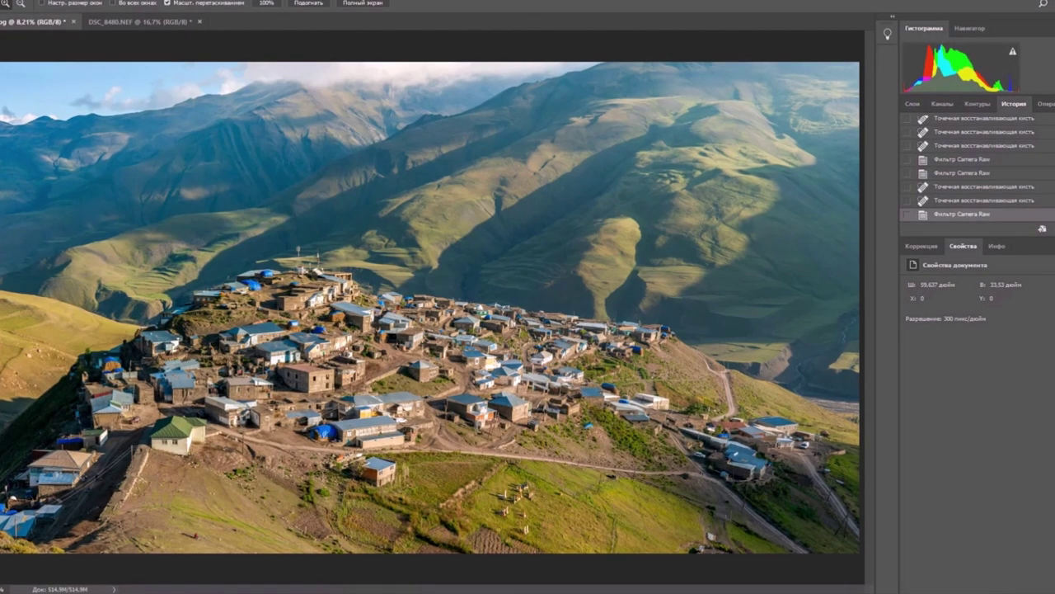
{"action": "left_click", "coordinate": [82, 493]}
{"action": "left_click", "coordinate": [82, 494]}
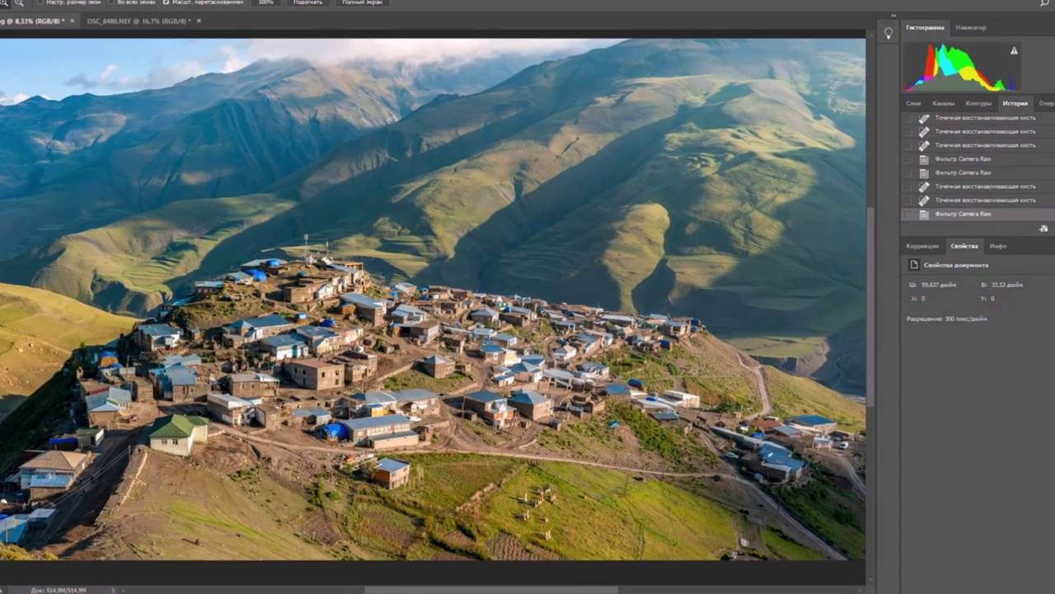
{"action": "left_click", "coordinate": [82, 494]}
{"action": "left_click", "coordinate": [81, 495]}
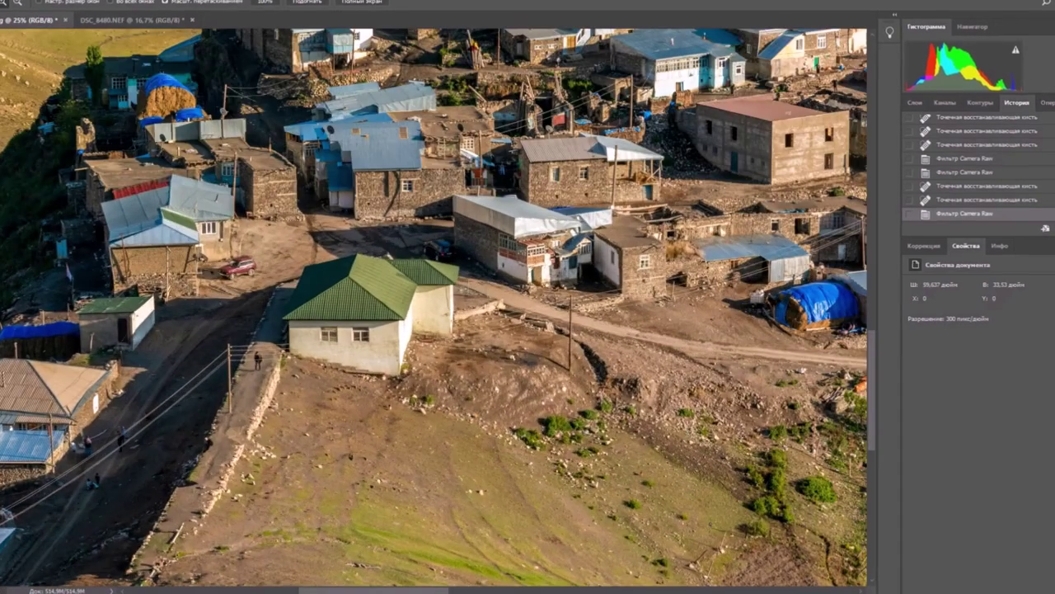
{"action": "left_click", "coordinate": [74, 487]}
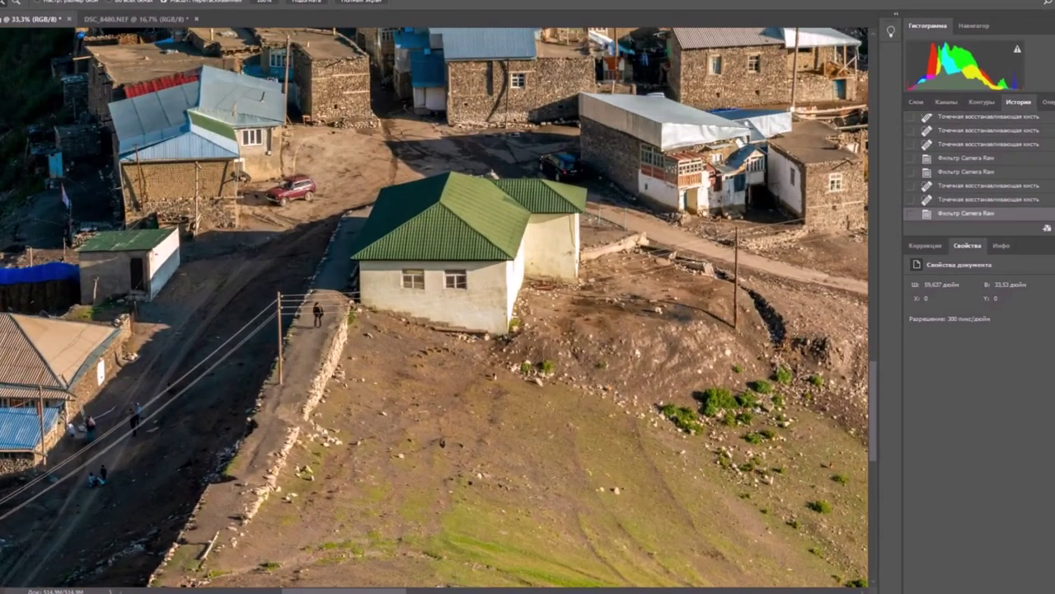
{"action": "left_click", "coordinate": [115, 440]}
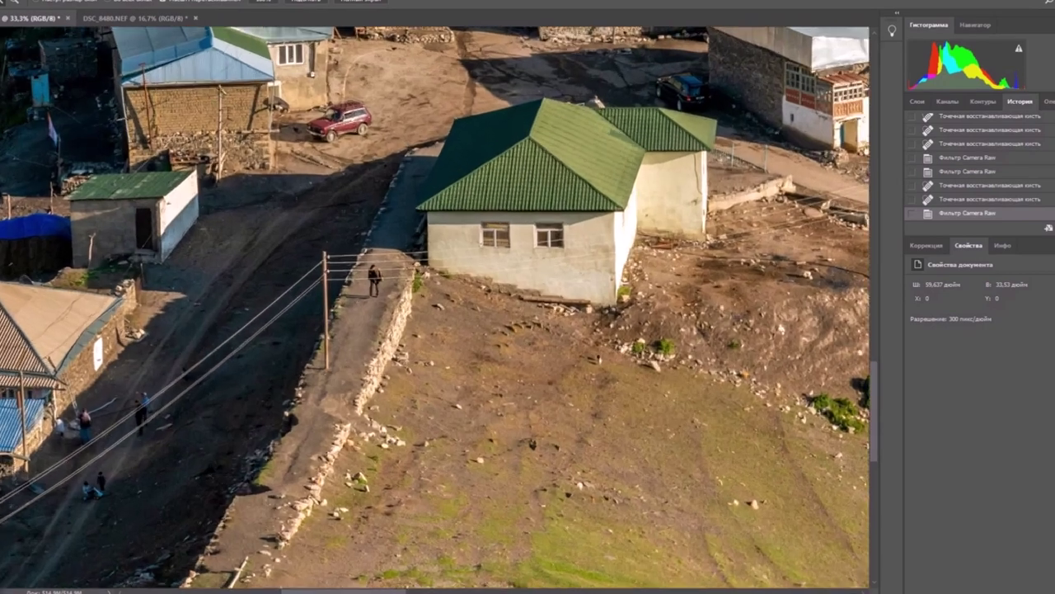
{"action": "left_click", "coordinate": [104, 442]}
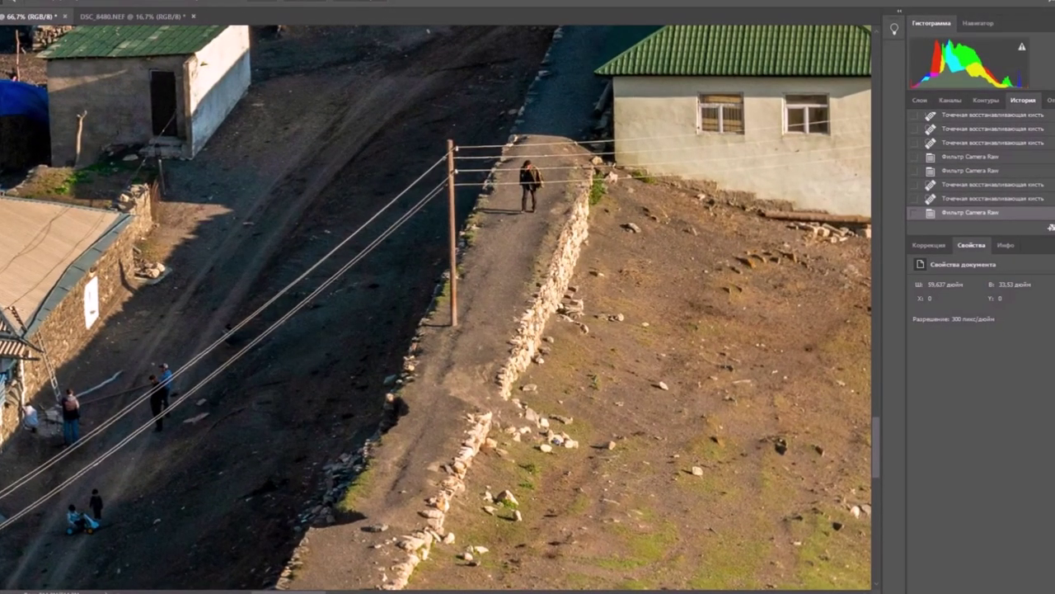
{"action": "left_click", "coordinate": [102, 446]}
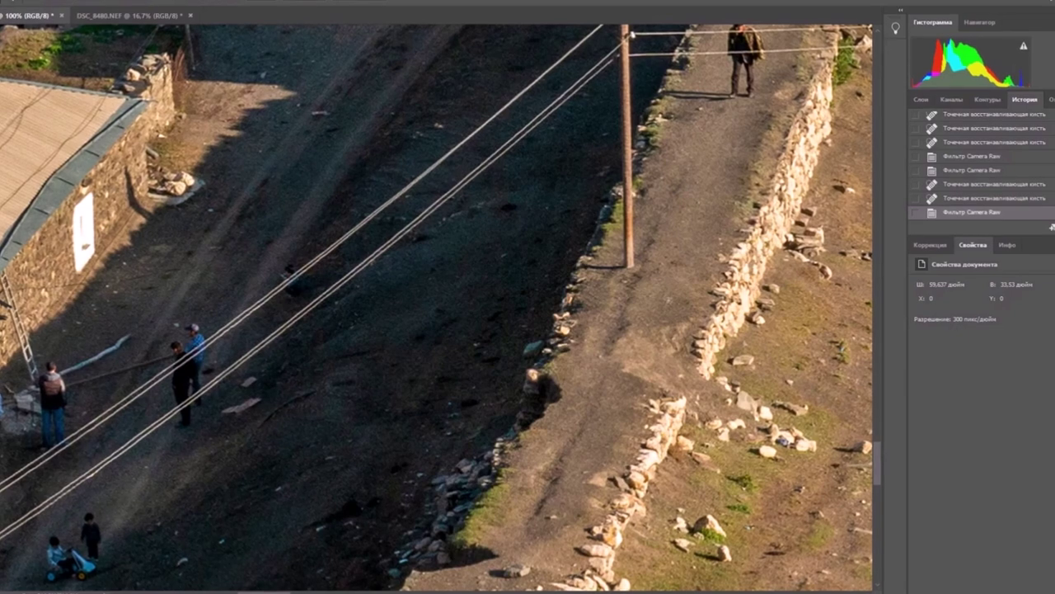
{"action": "left_click", "coordinate": [100, 440]}
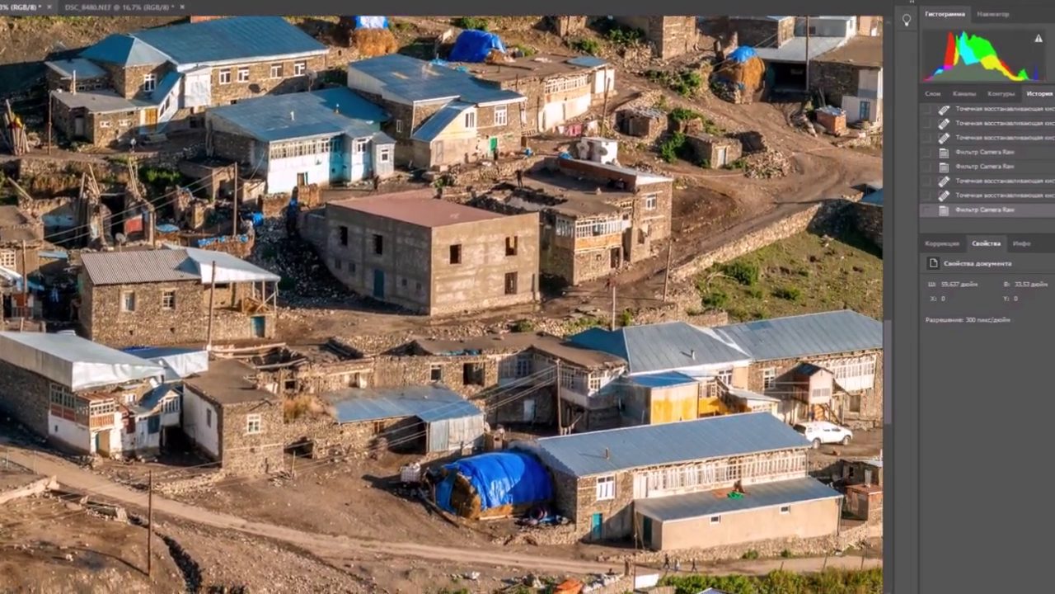
Step: Inspect the stone houses and the green building in the village centre up close, then fit the whole photo on screen
{"action": "left_click_drag", "start_coordinate": [494, 296], "coordinate": [455, 291]}
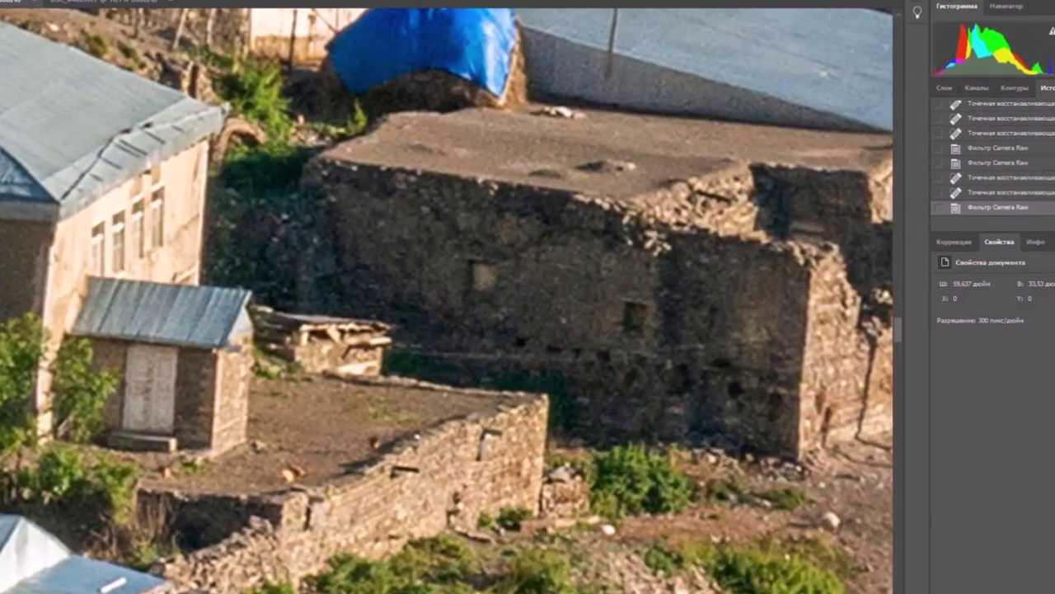
{"action": "left_click_drag", "start_coordinate": [0, 256], "coordinate": [464, 551]}
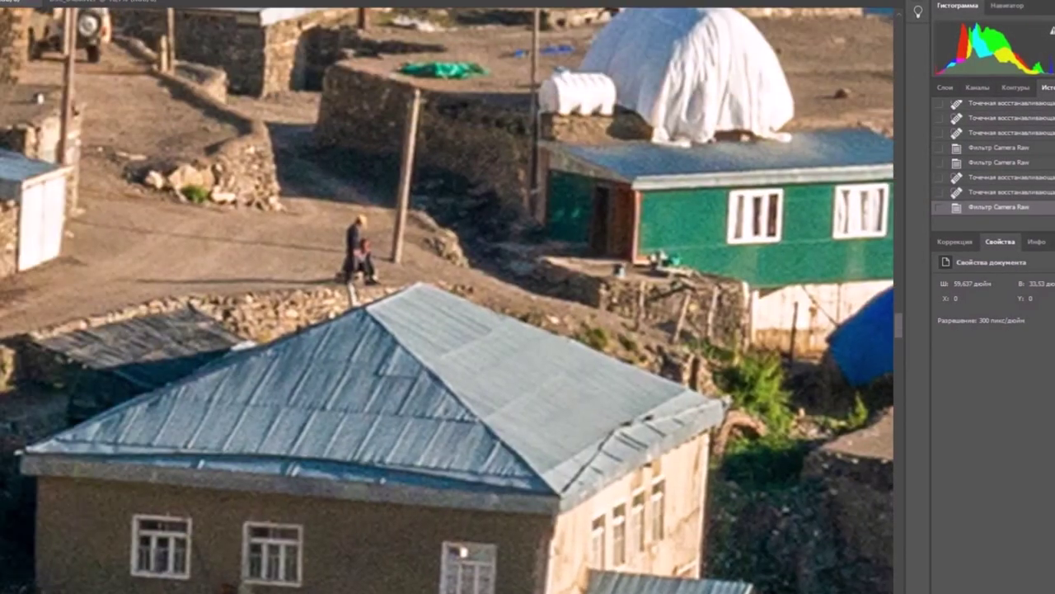
{"action": "right_click", "coordinate": [387, 238]}
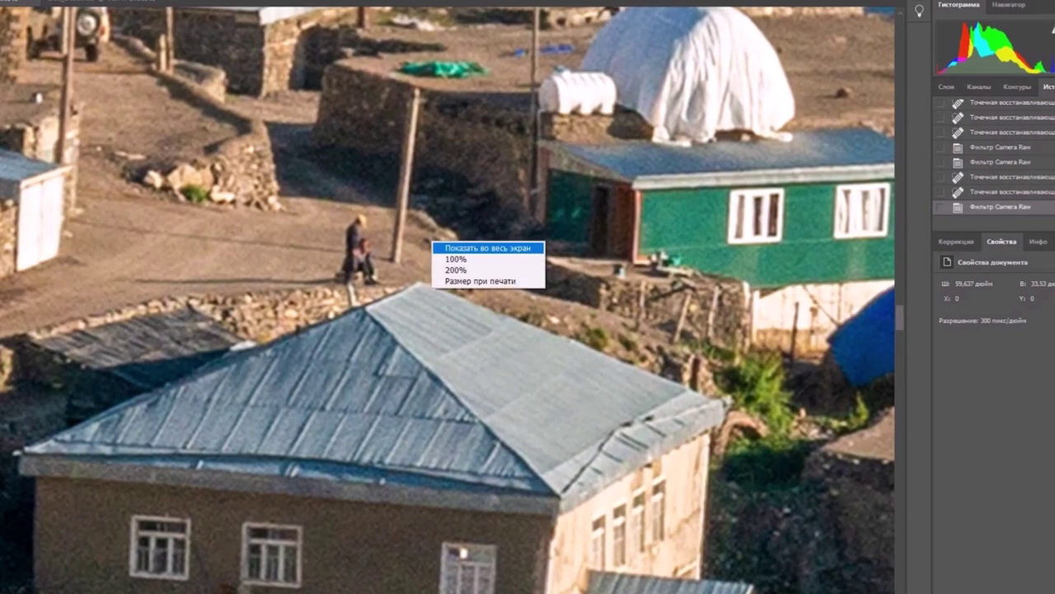
{"action": "left_click", "coordinate": [445, 242]}
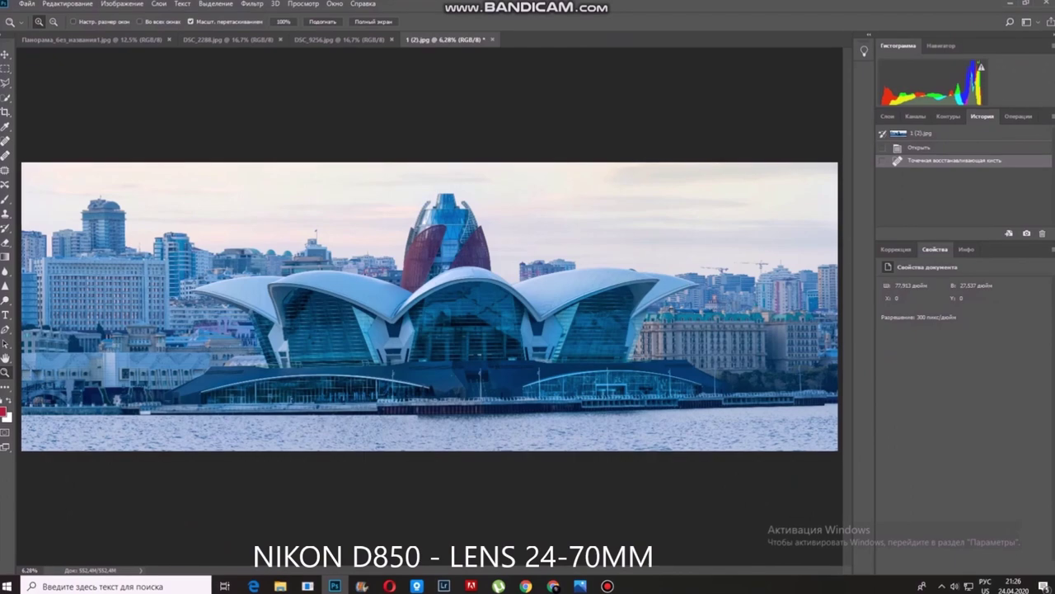
Step: Examine the apartment balconies behind the shell-roofed building in 1 (2).jpg at up to 200%, then show the whole panorama
{"action": "key", "text": "ctrl+plus"}
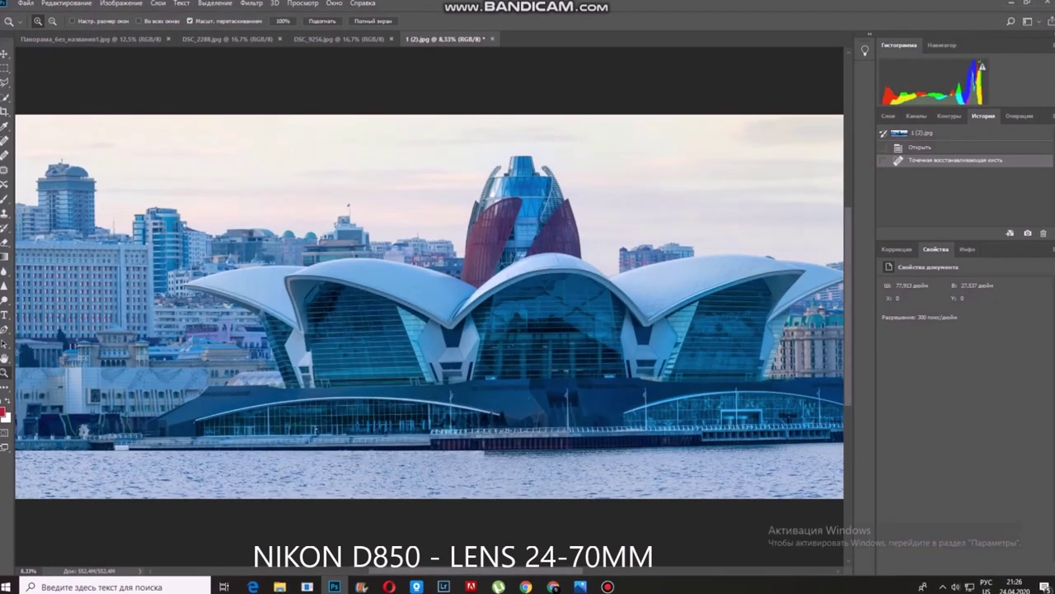
{"action": "key", "text": "ctrl+plus"}
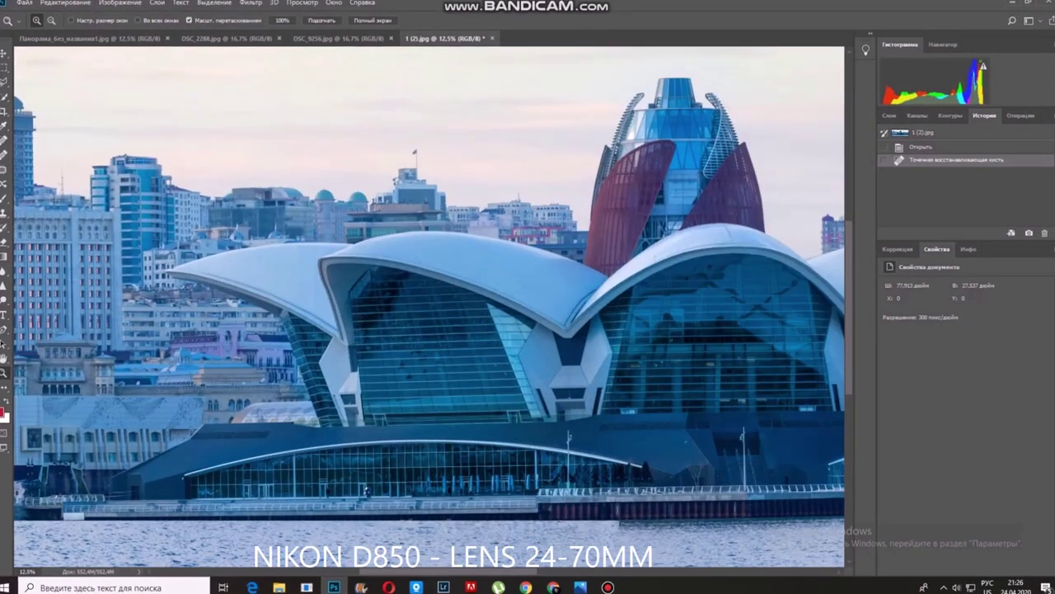
{"action": "left_click", "coordinate": [201, 319]}
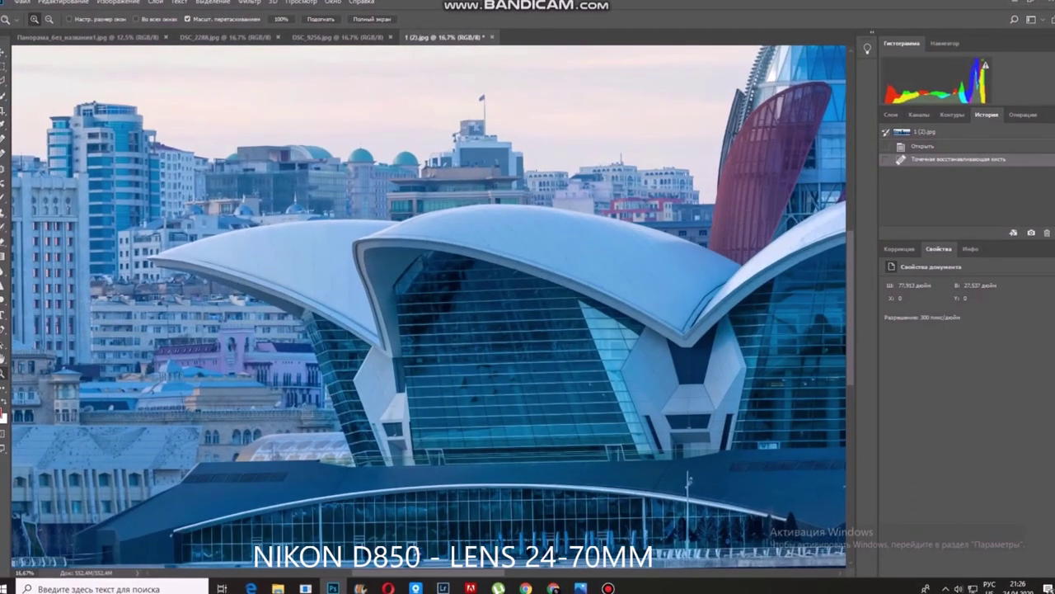
{"action": "left_click", "coordinate": [200, 319]}
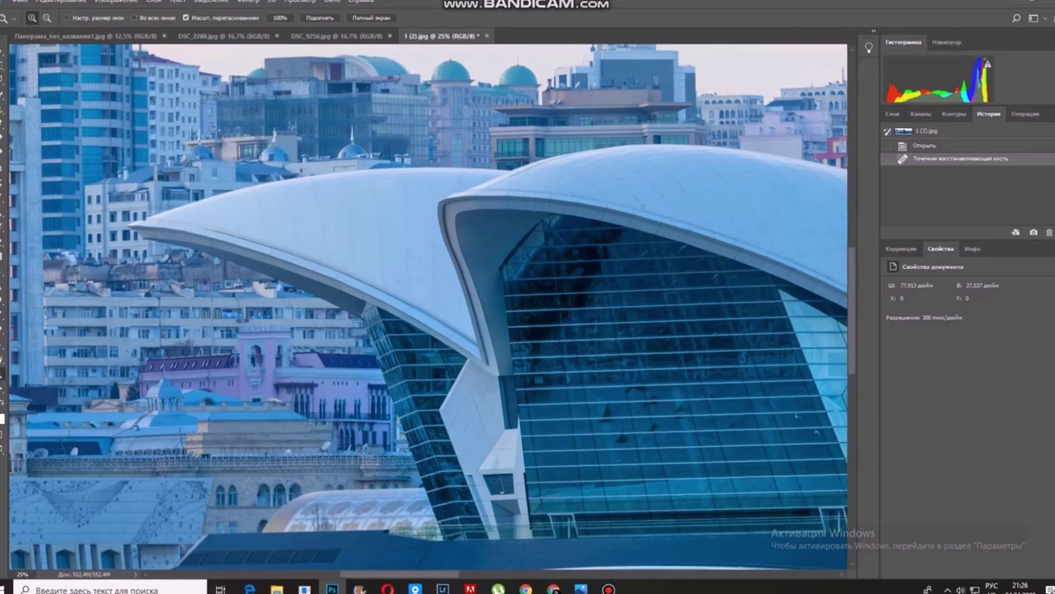
{"action": "key", "text": "ctrl+plus"}
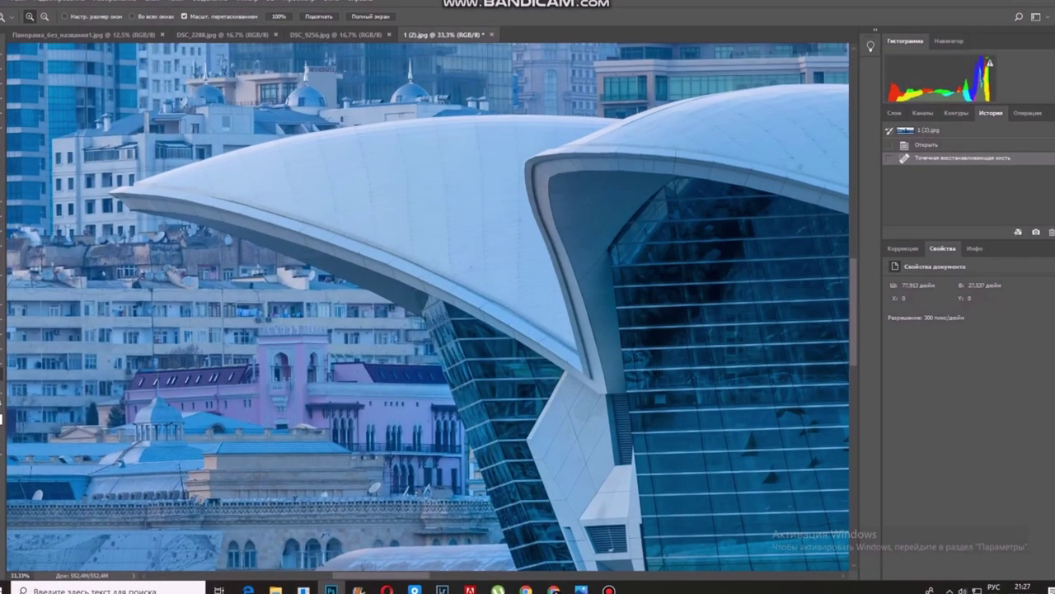
{"action": "key", "text": "ctrl+plus"}
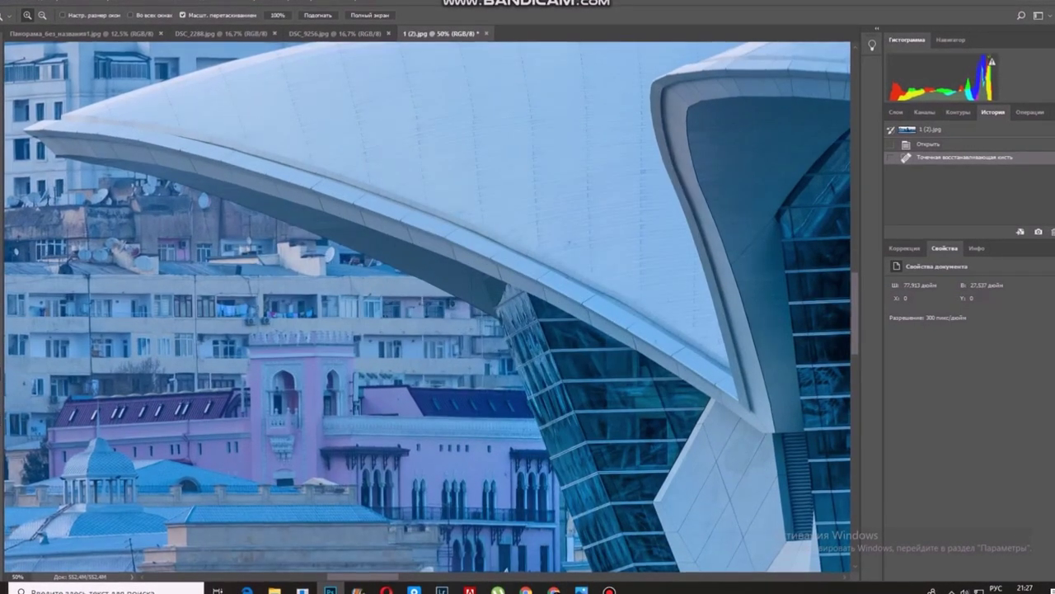
{"action": "key", "text": "ctrl+plus"}
{"action": "key", "text": "ctrl+plus"}
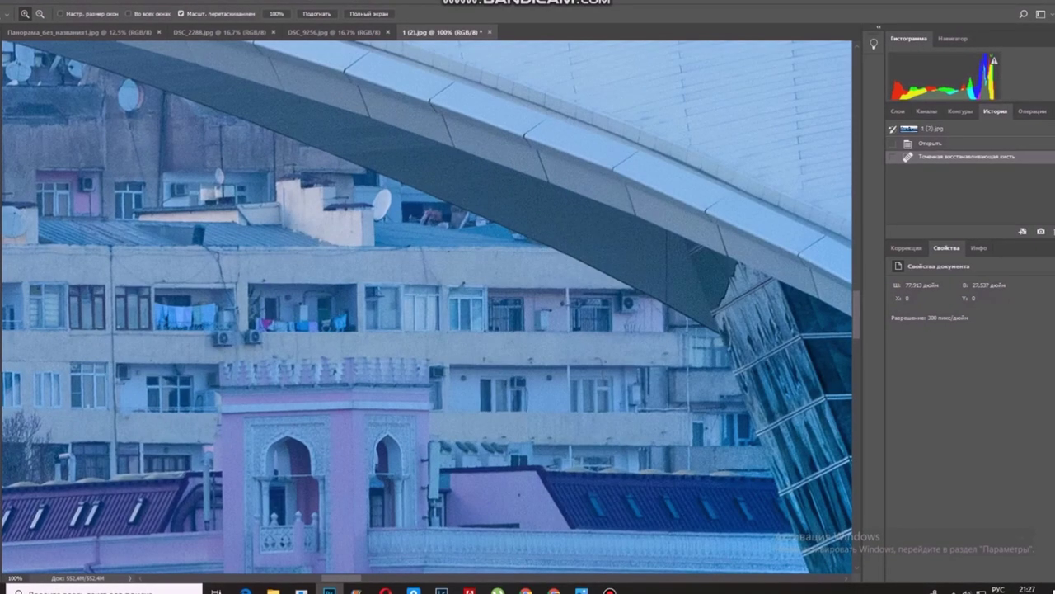
{"action": "left_click", "coordinate": [265, 303]}
{"action": "right_click", "coordinate": [263, 305]}
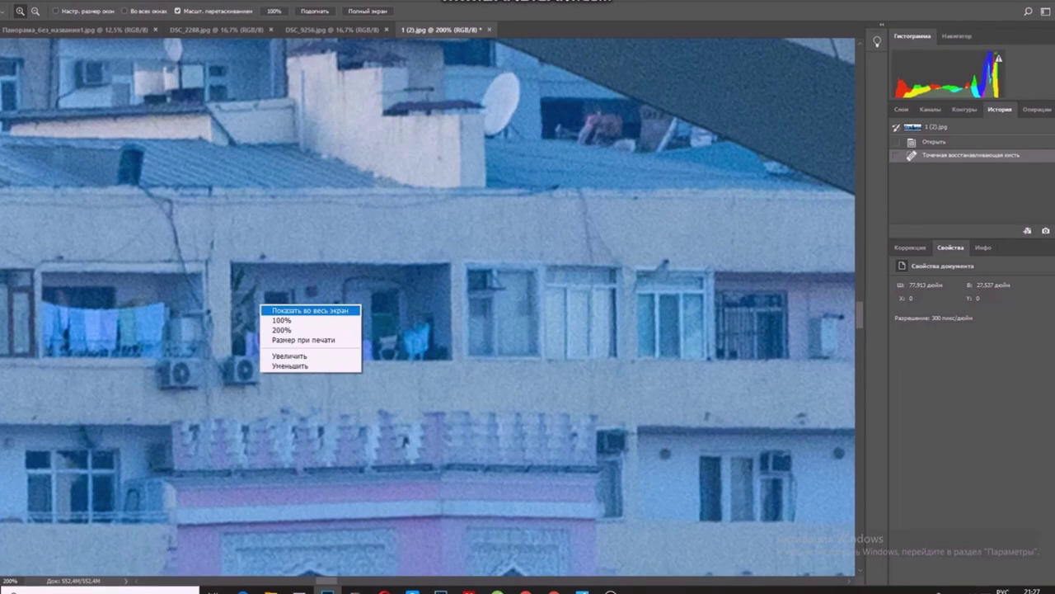
{"action": "left_click", "coordinate": [307, 310]}
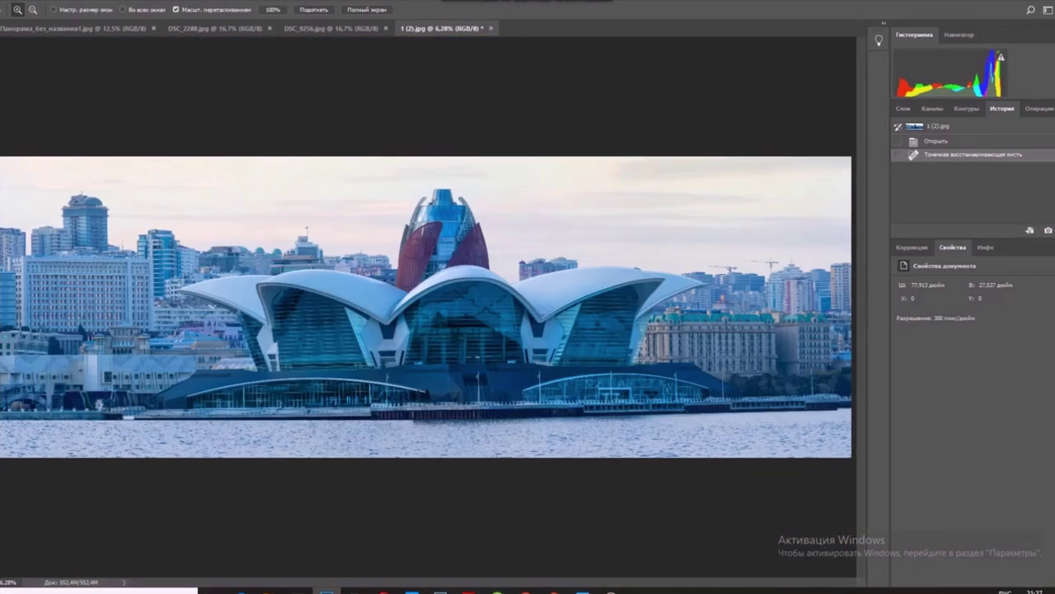
Step: Magnify the green-roofed stone building beside the shell-roofed building in 1 (2).jpg to 66.7% to inspect its facade
{"action": "left_click", "coordinate": [728, 315]}
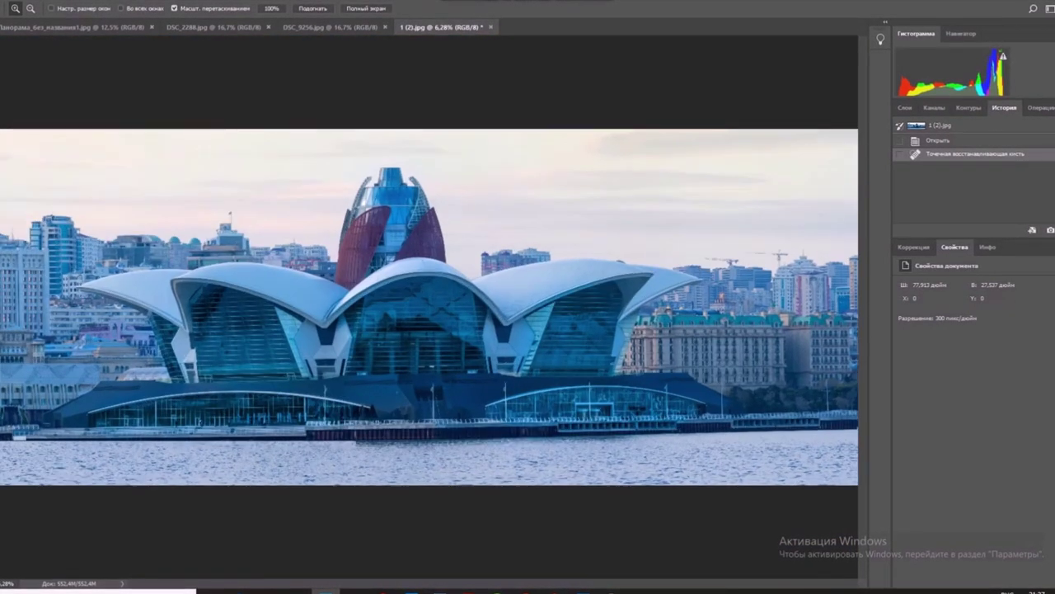
{"action": "left_click", "coordinate": [727, 315]}
{"action": "left_click", "coordinate": [722, 318]}
{"action": "left_click", "coordinate": [721, 318]}
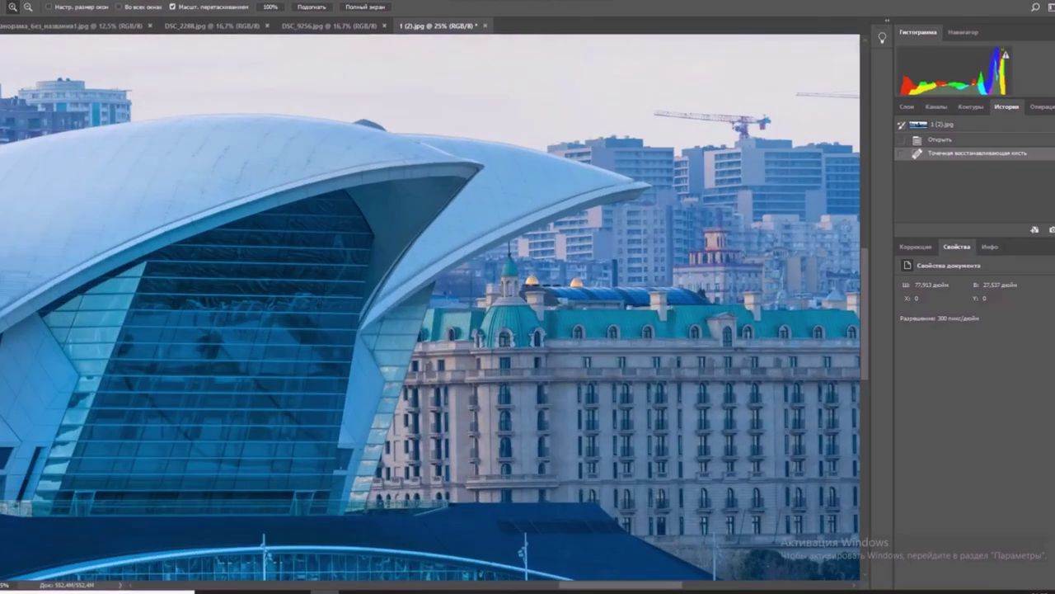
{"action": "left_click", "coordinate": [725, 323]}
{"action": "left_click", "coordinate": [726, 324]}
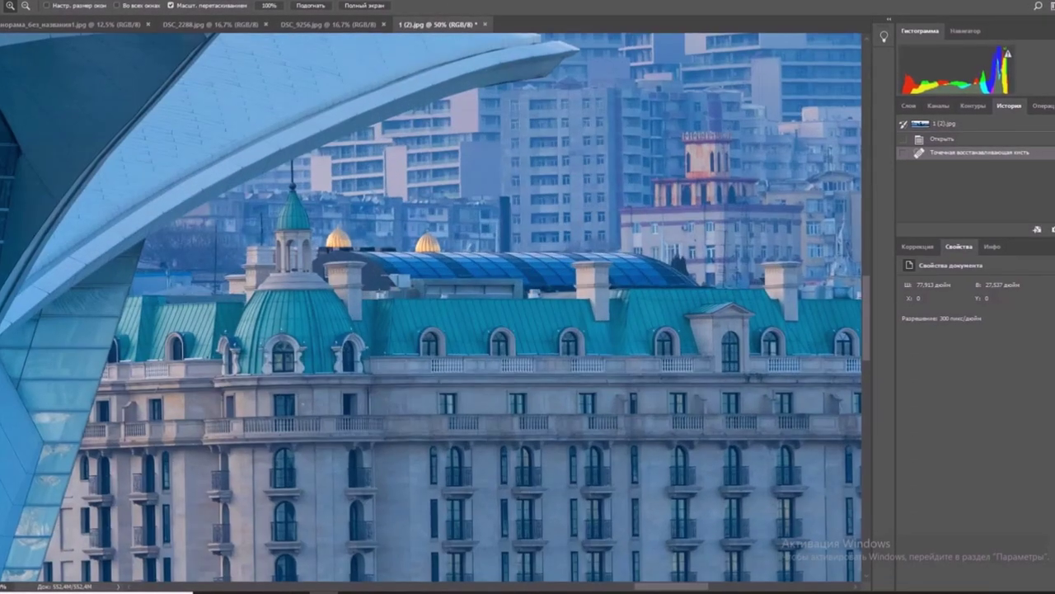
{"action": "left_click", "coordinate": [726, 323]}
Step: Examine the green-roofed building's facade and the stone tower near the photo's far edge at 66.7% magnification
{"action": "left_click_drag", "start_coordinate": [688, 587], "coordinate": [725, 587]}
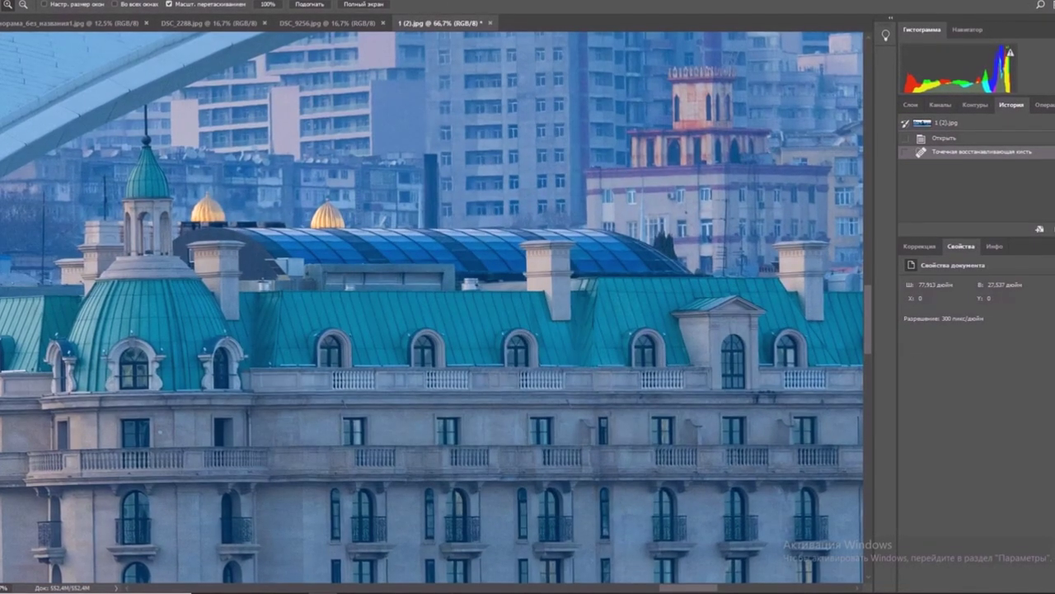
{"action": "scroll", "coordinate": [433, 305], "scroll_direction": "right", "scroll_amount": 1}
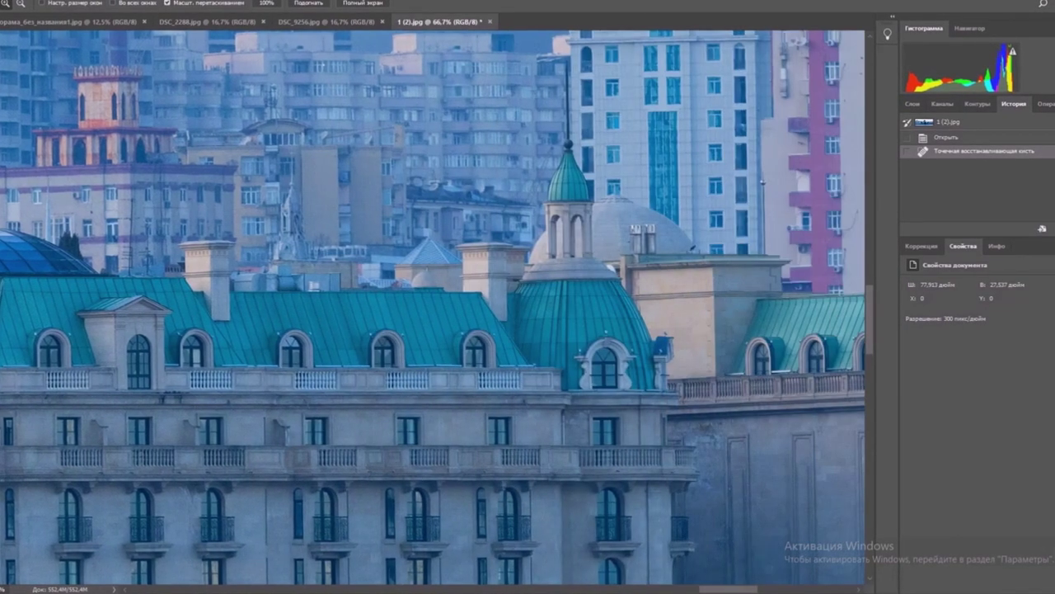
{"action": "scroll", "coordinate": [433, 305], "scroll_direction": "right", "scroll_amount": 10}
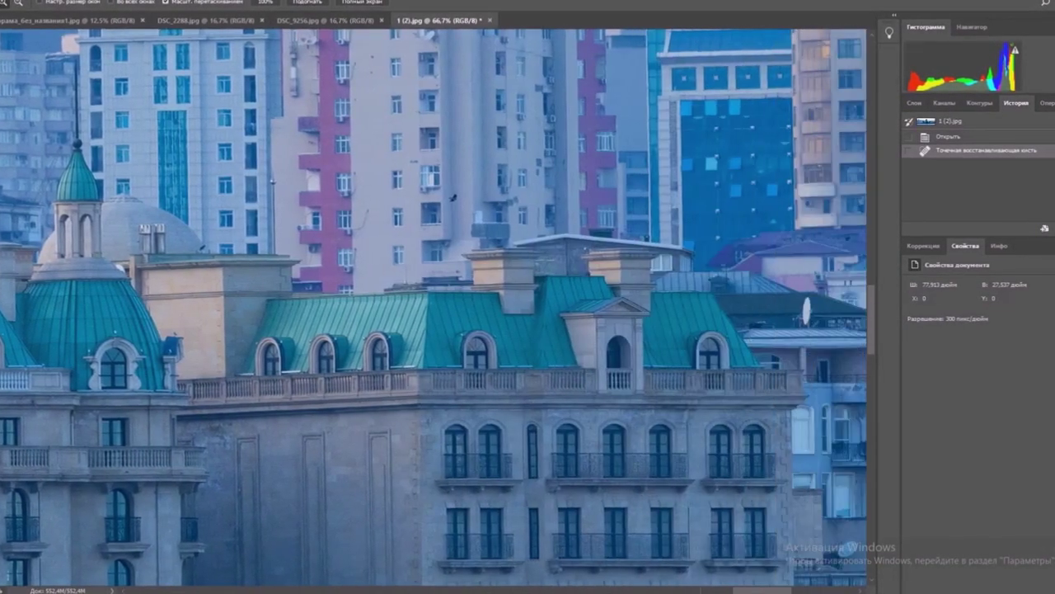
{"action": "scroll", "coordinate": [433, 305], "scroll_direction": "right", "scroll_amount": 3}
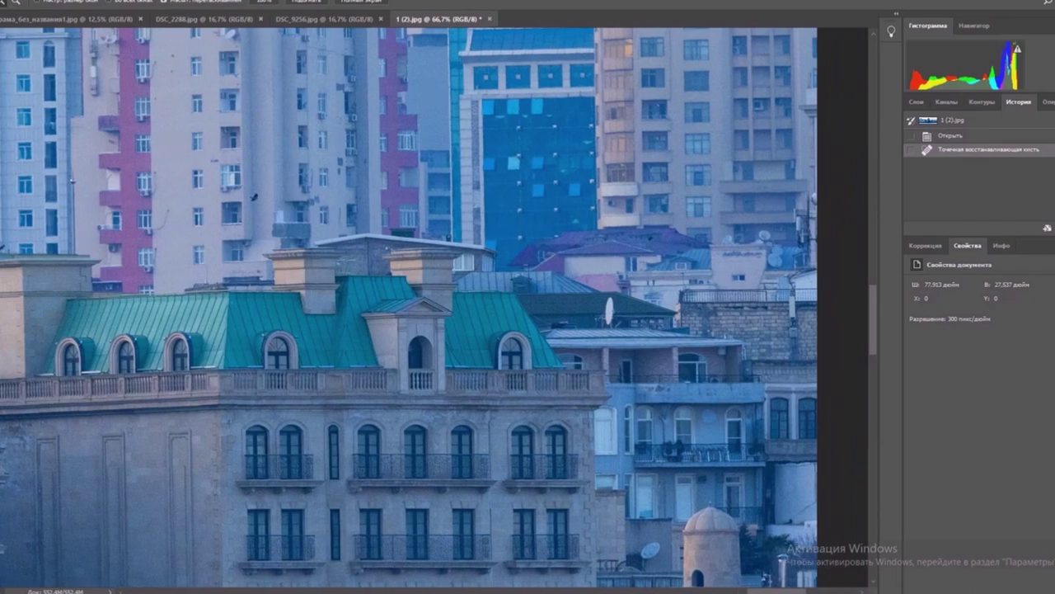
{"action": "scroll", "coordinate": [433, 305], "scroll_direction": "down", "scroll_amount": 6}
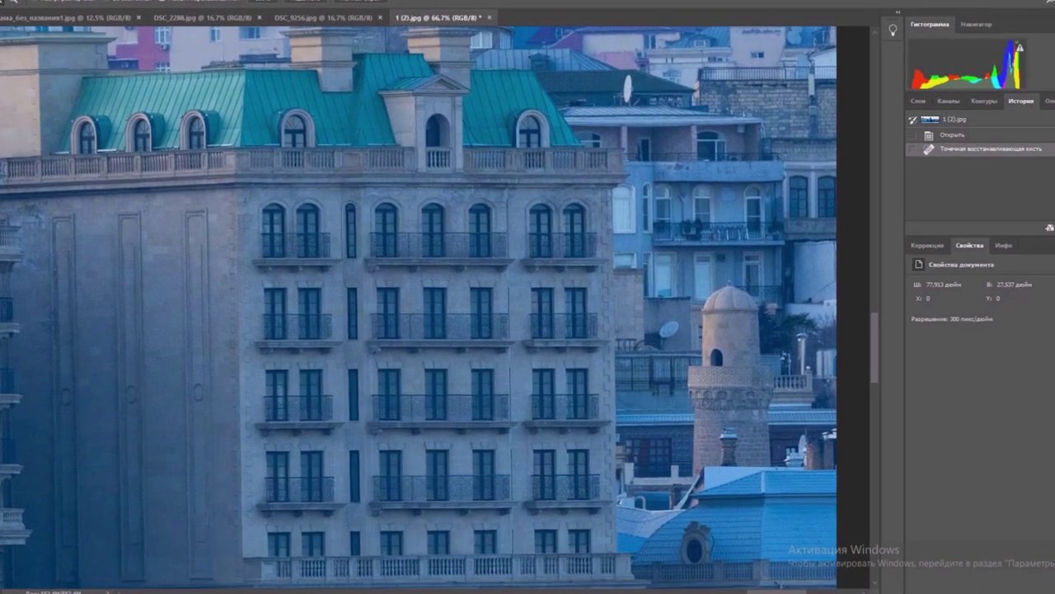
{"action": "scroll", "coordinate": [433, 305], "scroll_direction": "up", "scroll_amount": 8}
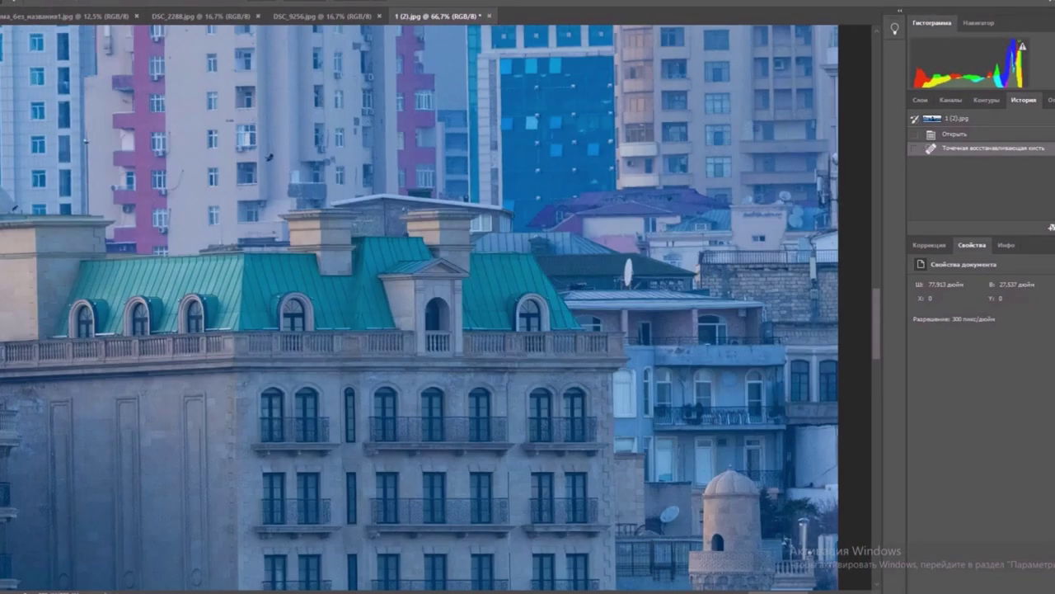
{"action": "scroll", "coordinate": [420, 308], "scroll_direction": "up", "scroll_amount": 1}
{"action": "scroll", "coordinate": [268, 281], "scroll_direction": "up", "scroll_amount": 2}
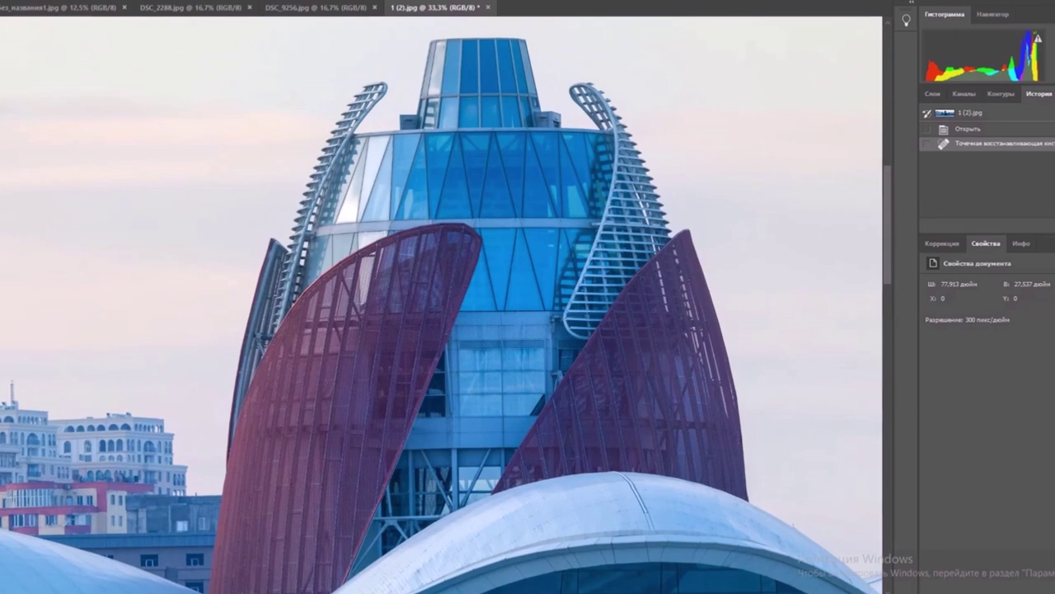
Step: Inspect the red-panelled tower and the birds before the glass facade at up to 66.7%, then fit the photo on screen
{"action": "scroll", "coordinate": [373, 187], "scroll_direction": "up", "scroll_amount": 1}
{"action": "left_click_drag", "start_coordinate": [373, 188], "coordinate": [381, 250]}
{"action": "scroll", "coordinate": [443, 303], "scroll_direction": "down", "scroll_amount": 8}
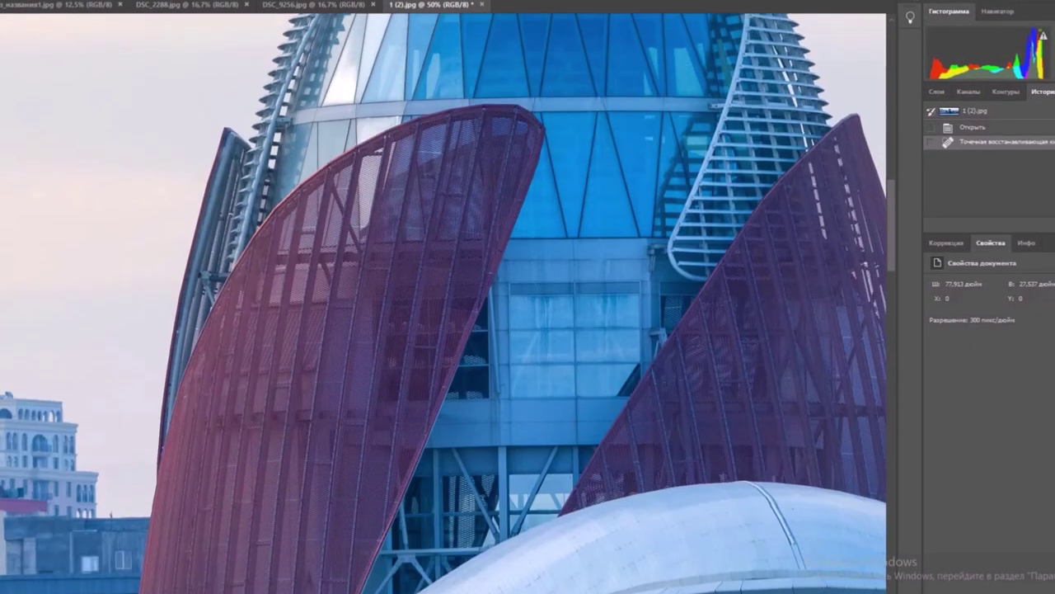
{"action": "scroll", "coordinate": [445, 305], "scroll_direction": "down", "scroll_amount": 5}
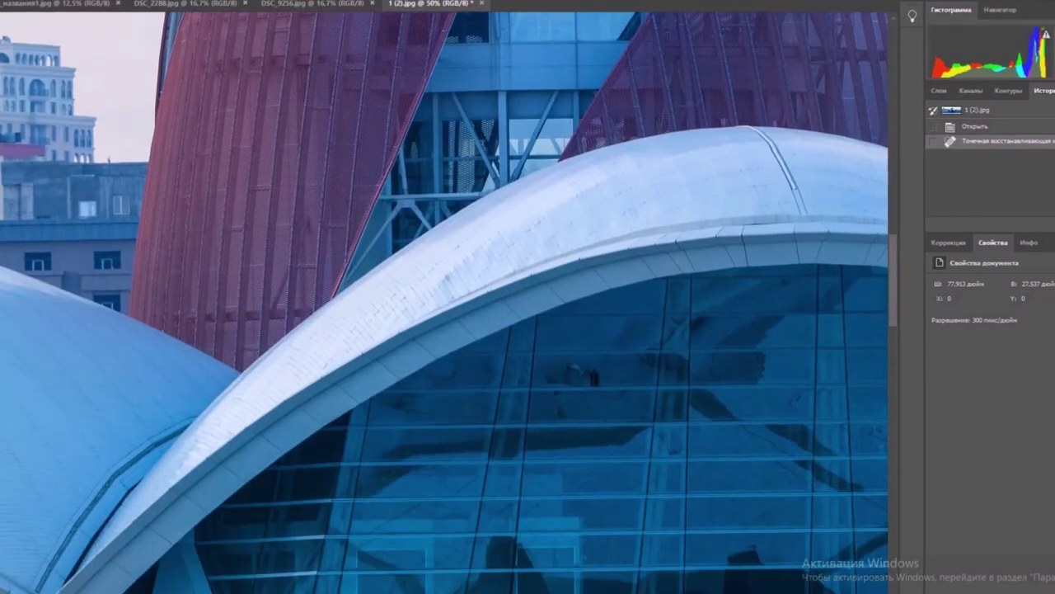
{"action": "scroll", "coordinate": [445, 305], "scroll_direction": "down", "scroll_amount": 5}
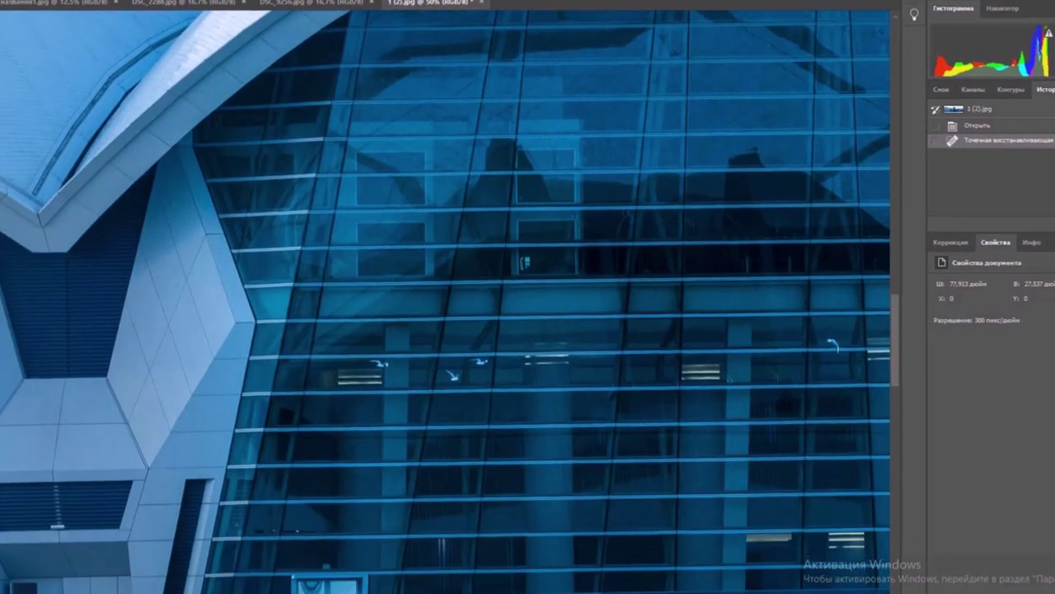
{"action": "scroll", "coordinate": [461, 300], "scroll_direction": "up", "scroll_amount": 1}
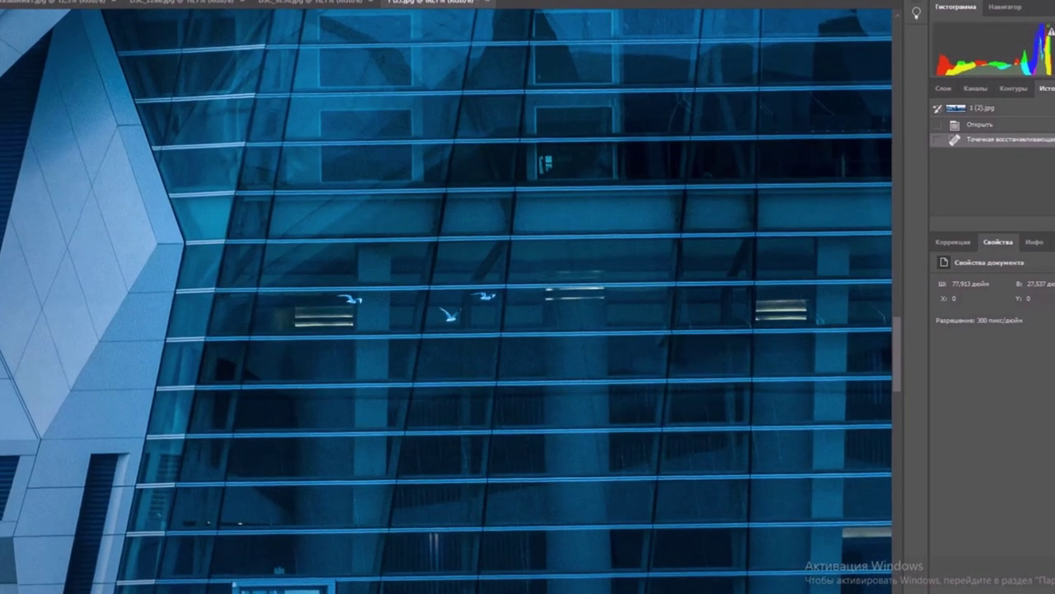
{"action": "right_click", "coordinate": [460, 293]}
{"action": "left_click", "coordinate": [507, 302]}
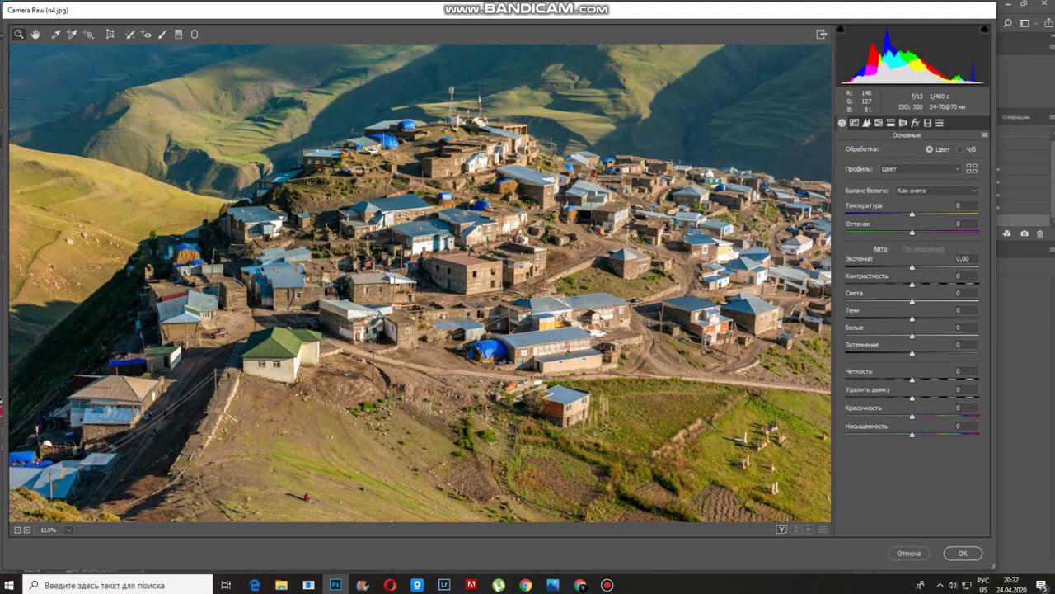
Step: Inspect the person in red sitting on the slope at 300% in Camera Raw, fit the photo in view and apply the filter
{"action": "left_click", "coordinate": [308, 428]}
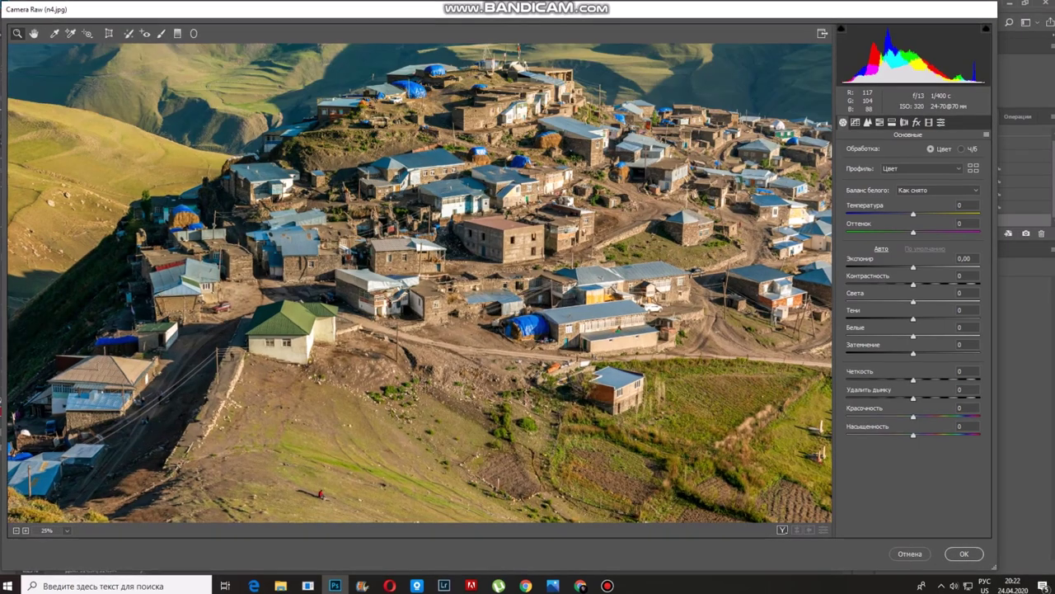
{"action": "key", "text": "ctrl+plus"}
{"action": "key", "text": "ctrl+plus"}
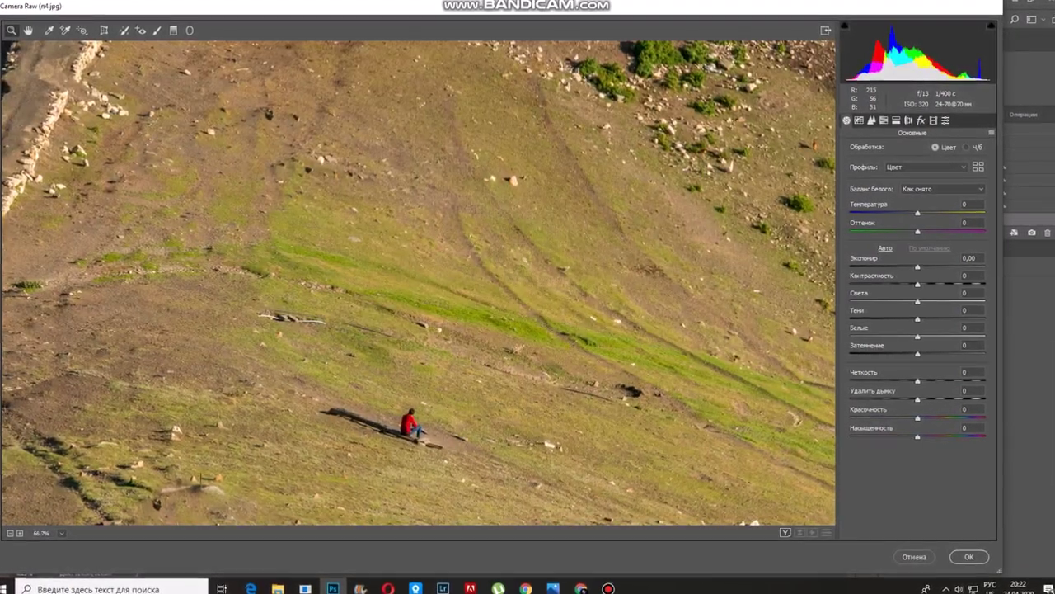
{"action": "key", "text": "ctrl+plus"}
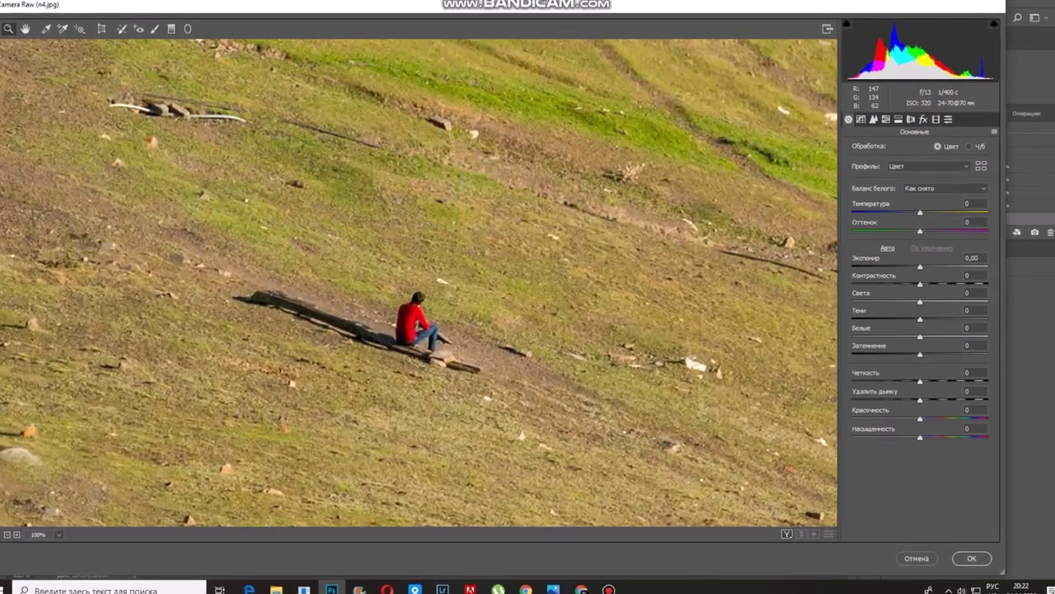
{"action": "key", "text": "ctrl+plus"}
{"action": "key", "text": "ctrl+plus"}
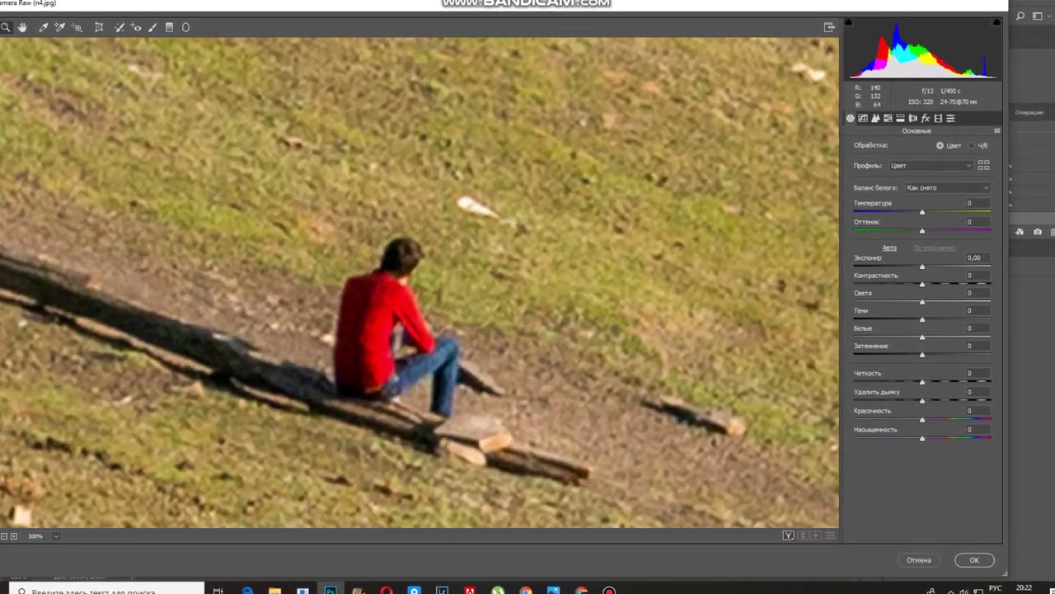
{"action": "right_click", "coordinate": [423, 190]}
{"action": "left_click", "coordinate": [483, 358]}
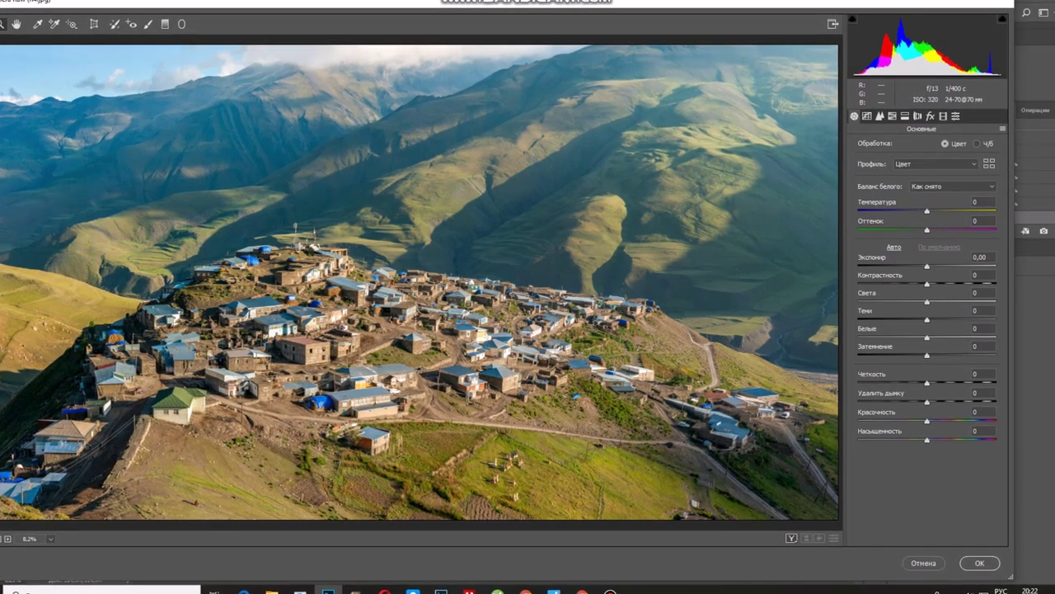
{"action": "key", "text": "Return"}
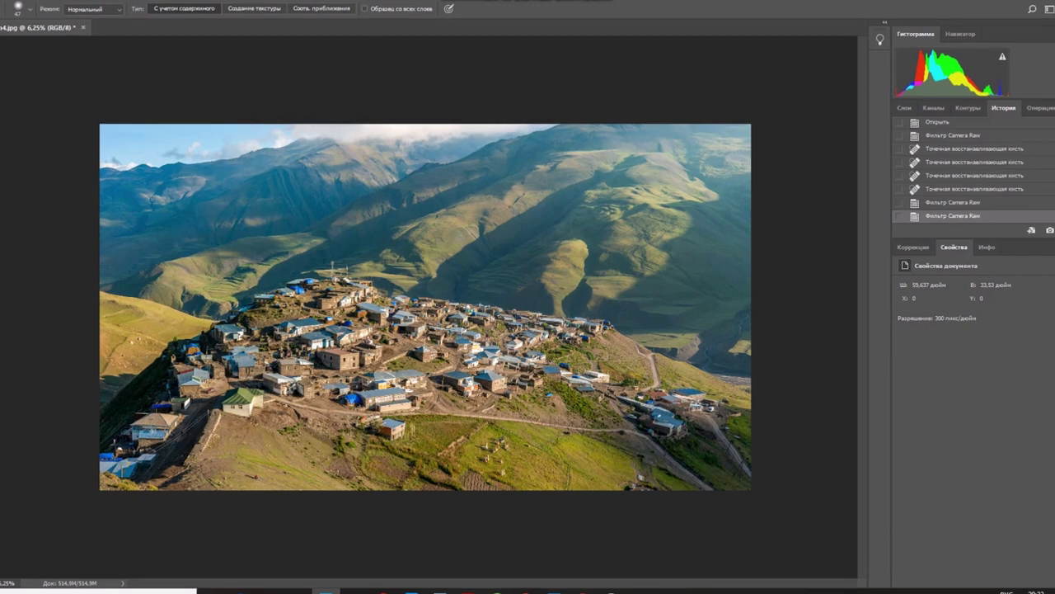
Step: Examine the adults and children on the shaded road below the green-roofed house in n4.jpg, then show the whole photo
{"action": "key", "text": "ctrl+plus"}
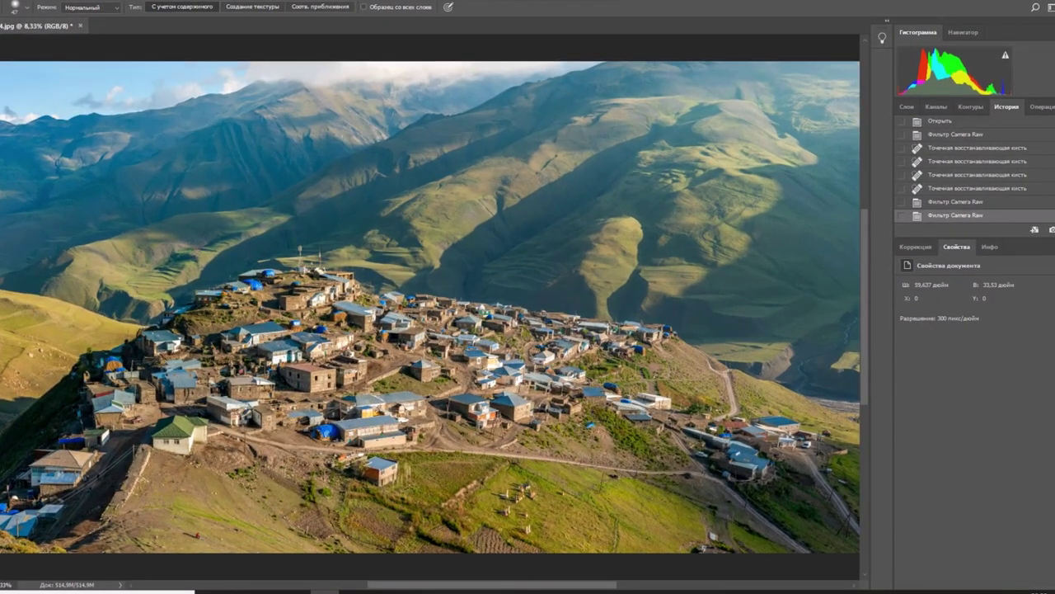
{"action": "key", "text": "ctrl+plus"}
{"action": "key", "text": "ctrl+plus"}
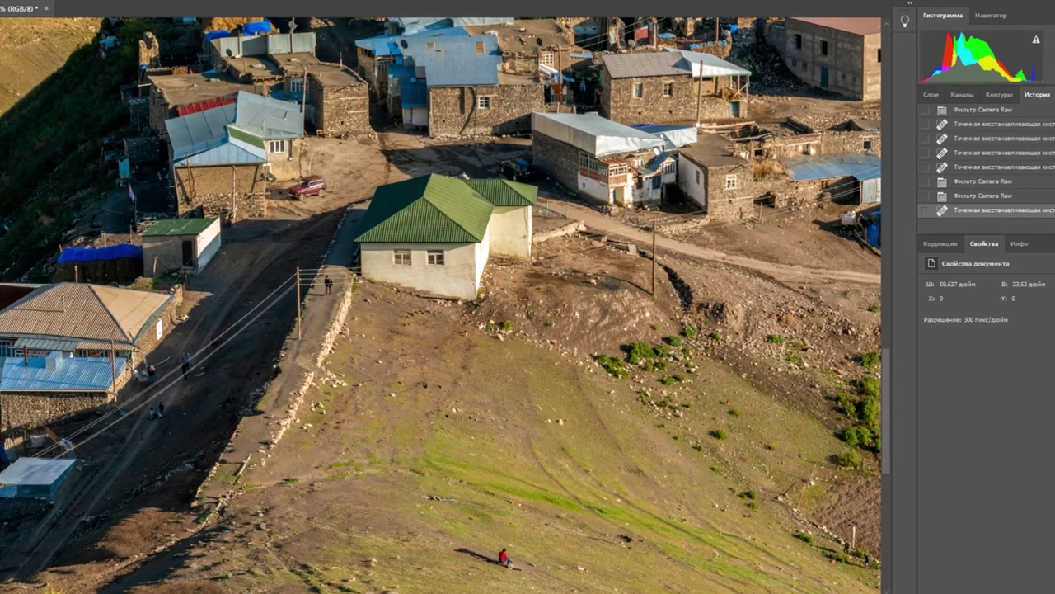
{"action": "key", "text": "ctrl+plus"}
{"action": "key", "text": "ctrl+plus"}
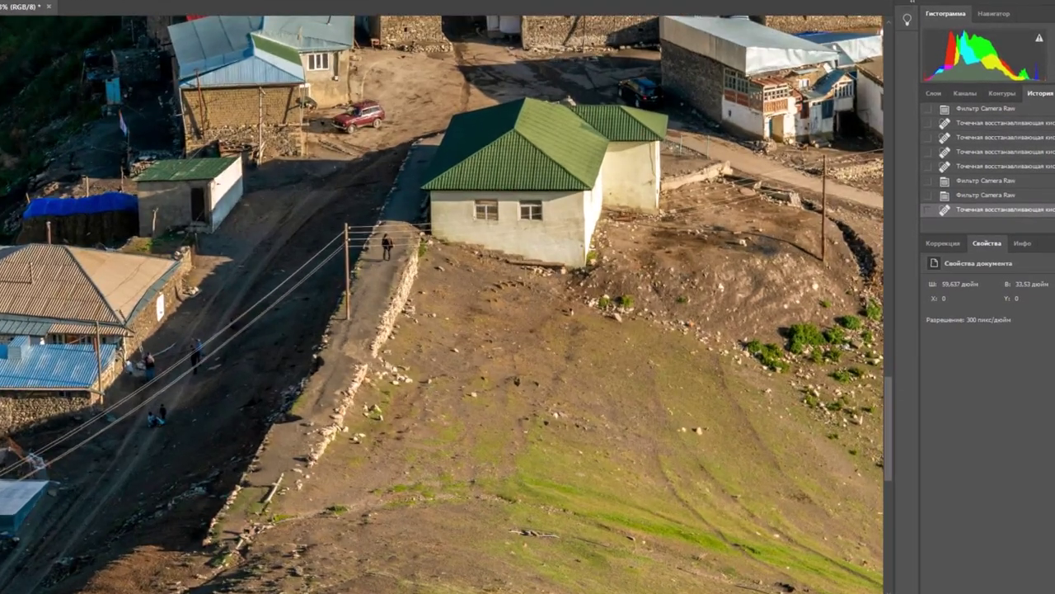
{"action": "scroll", "coordinate": [180, 374], "scroll_direction": "up", "scroll_amount": 2}
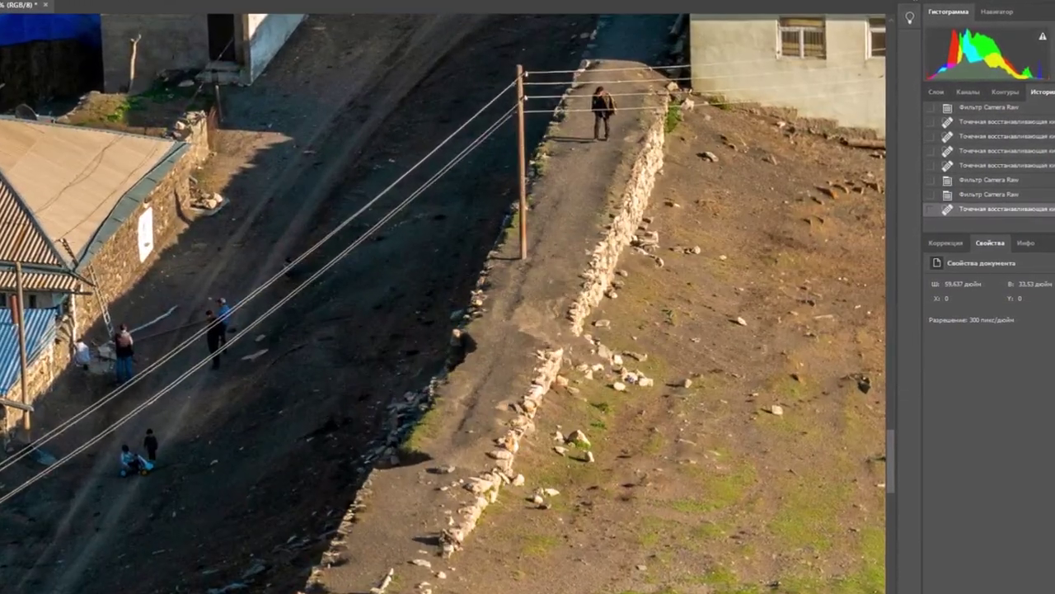
{"action": "scroll", "coordinate": [178, 363], "scroll_direction": "up", "scroll_amount": 2}
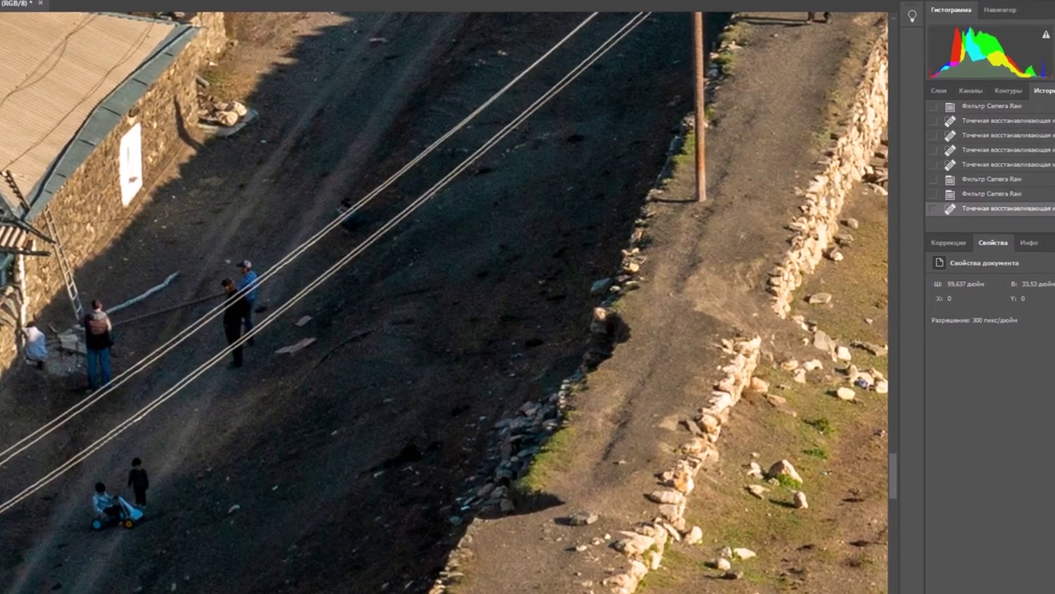
{"action": "right_click", "coordinate": [169, 372]}
{"action": "left_click", "coordinate": [216, 381]}
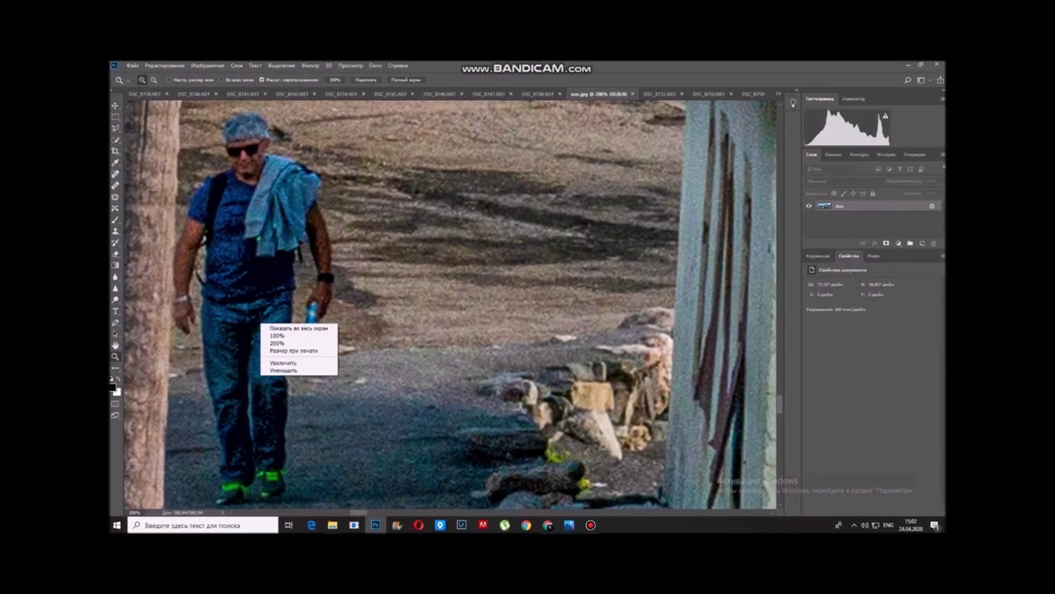
Step: View the walking man in sunglasses at 400% magnification, then fit the whole village panorama on screen
{"action": "left_click", "coordinate": [249, 155]}
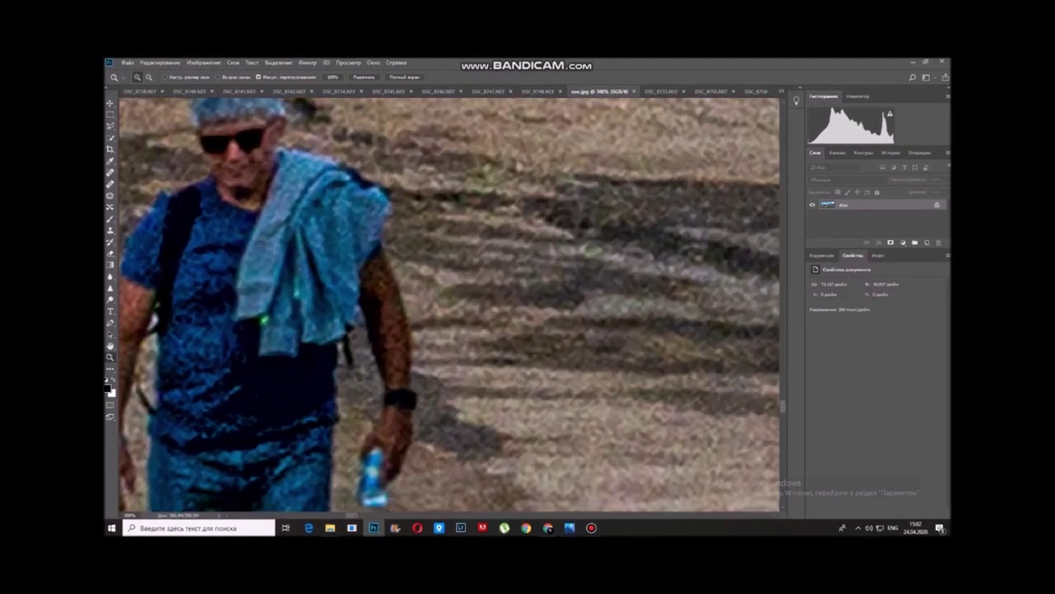
{"action": "right_click", "coordinate": [249, 157]}
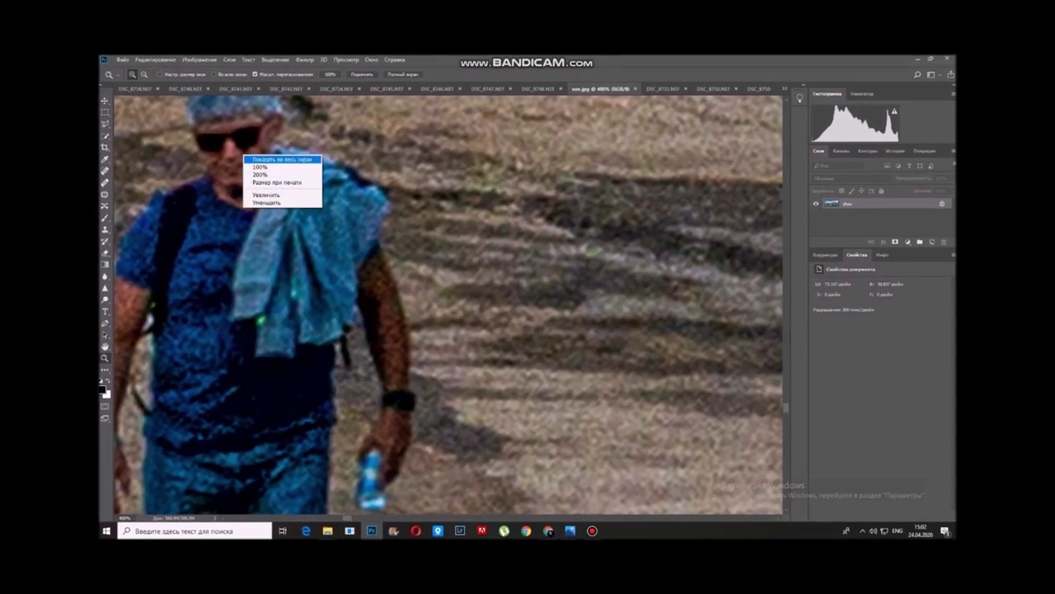
{"action": "left_click", "coordinate": [280, 159]}
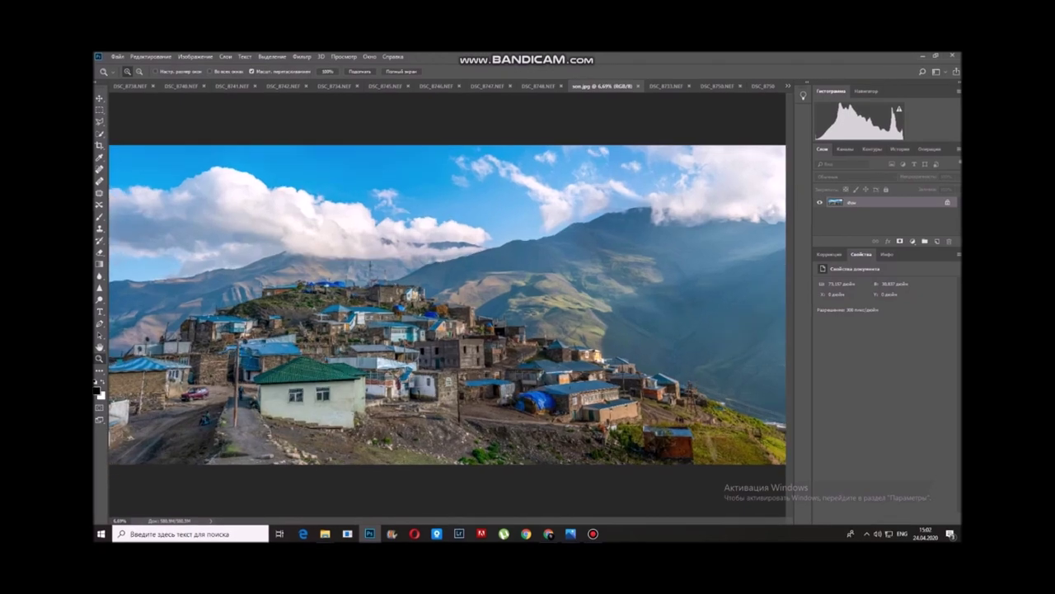
Step: Magnify the group of people by the stone wall near the hilltop mast to 300%
{"action": "left_click", "coordinate": [342, 292]}
{"action": "left_click", "coordinate": [342, 292]}
{"action": "left_click", "coordinate": [342, 292]}
{"action": "left_click_drag", "start_coordinate": [342, 297], "coordinate": [342, 297]}
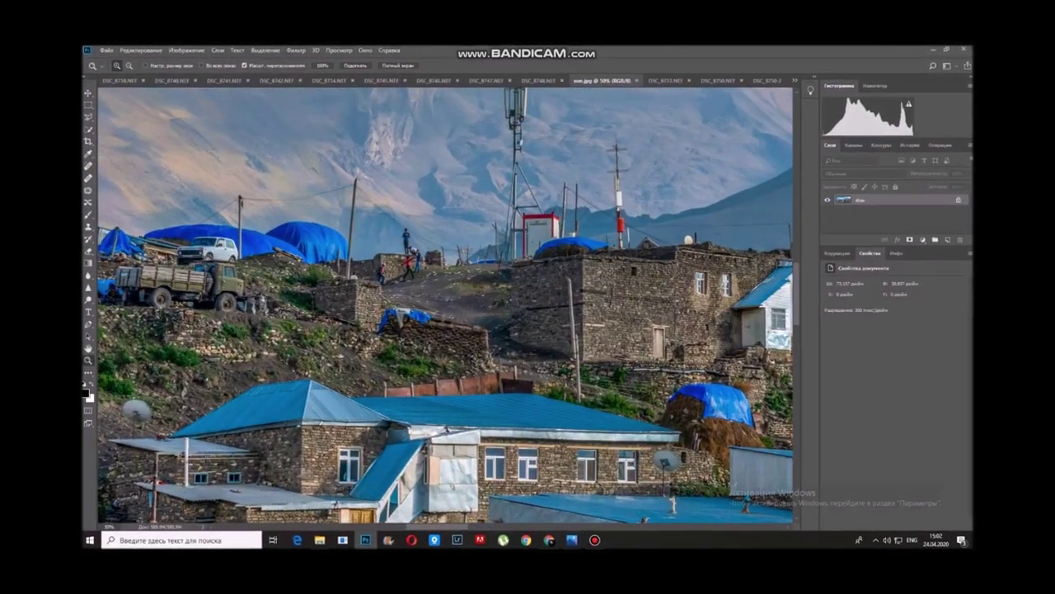
{"action": "left_click", "coordinate": [366, 278]}
{"action": "left_click", "coordinate": [388, 278]}
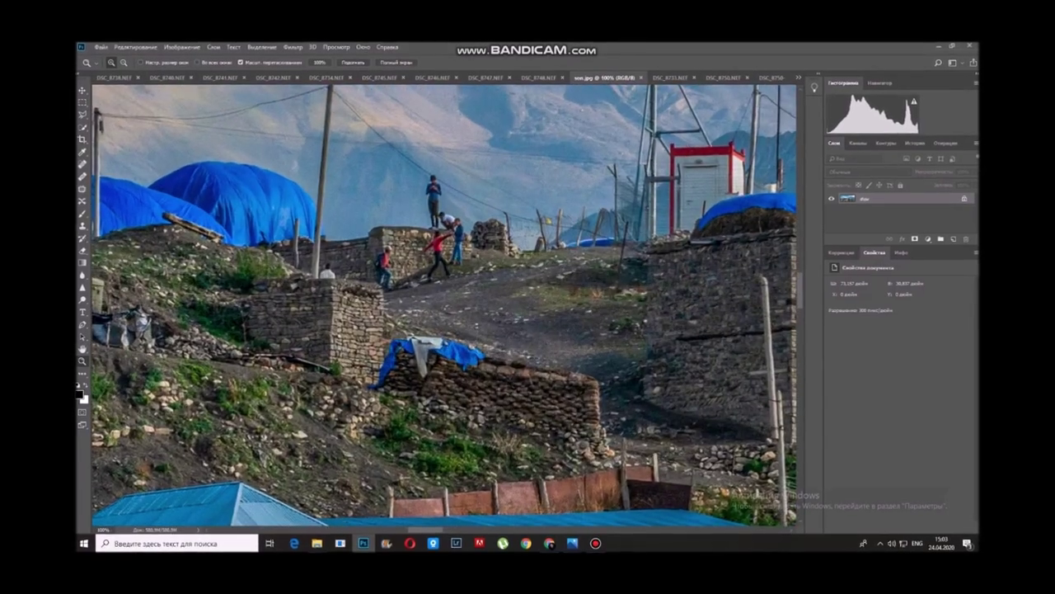
{"action": "left_click", "coordinate": [436, 251]}
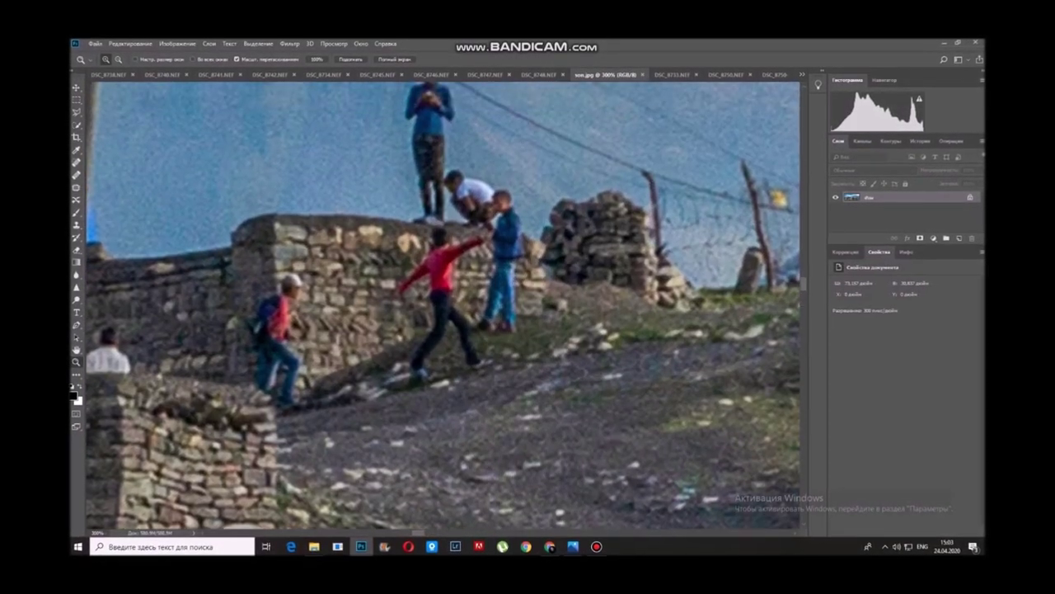